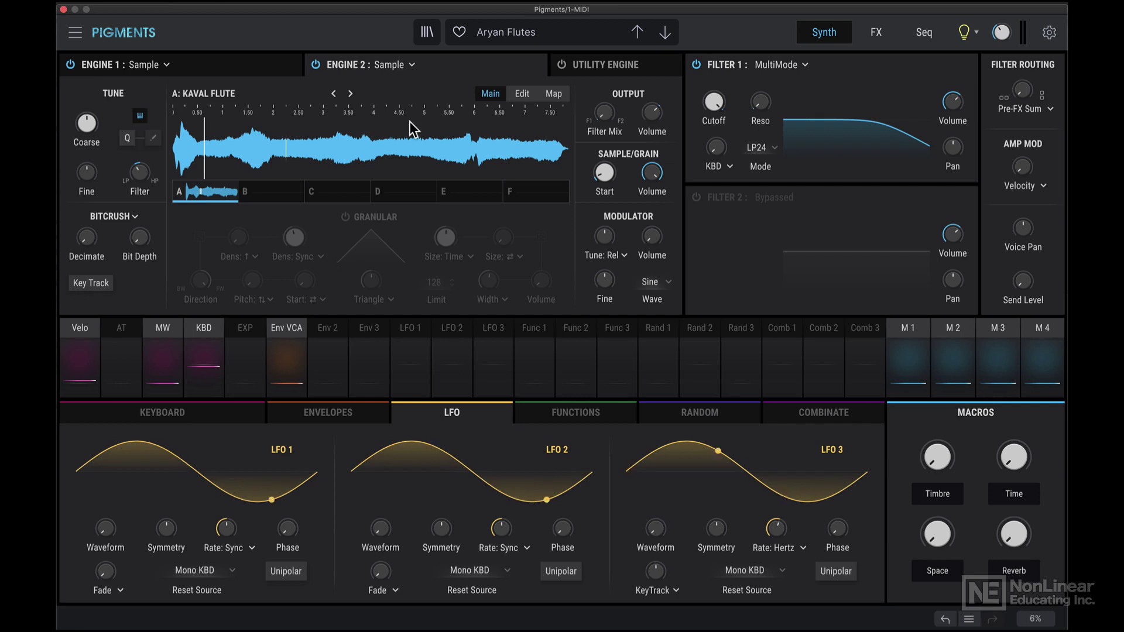
- Load the Default template via New Preset, giving a Wavetable engine with Basic Waveforms
click(75, 33)
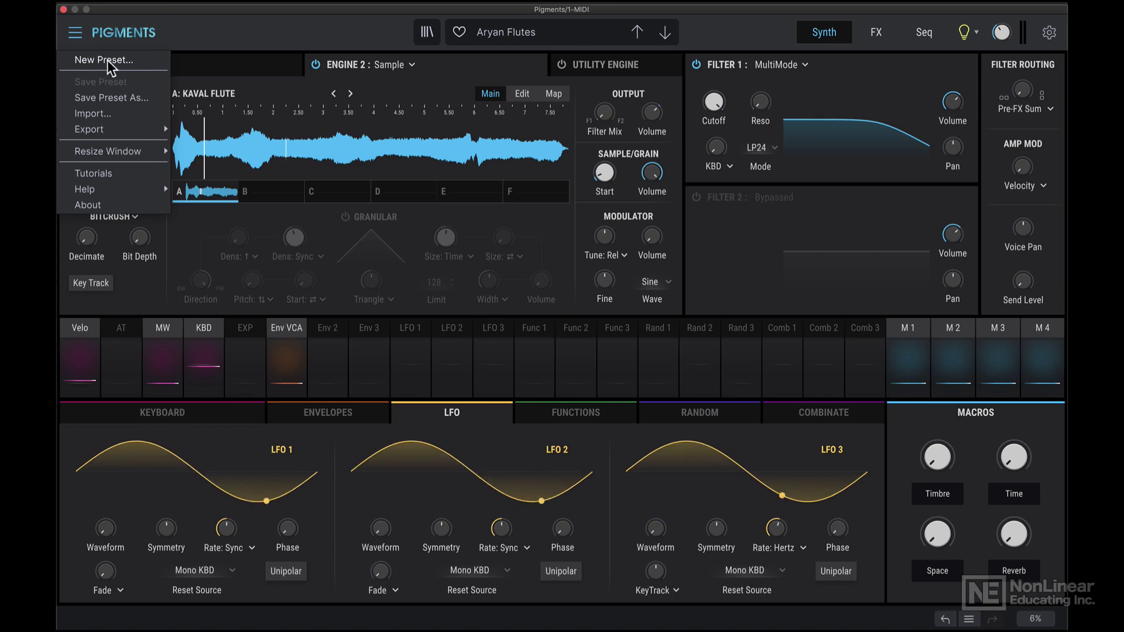
click(252, 32)
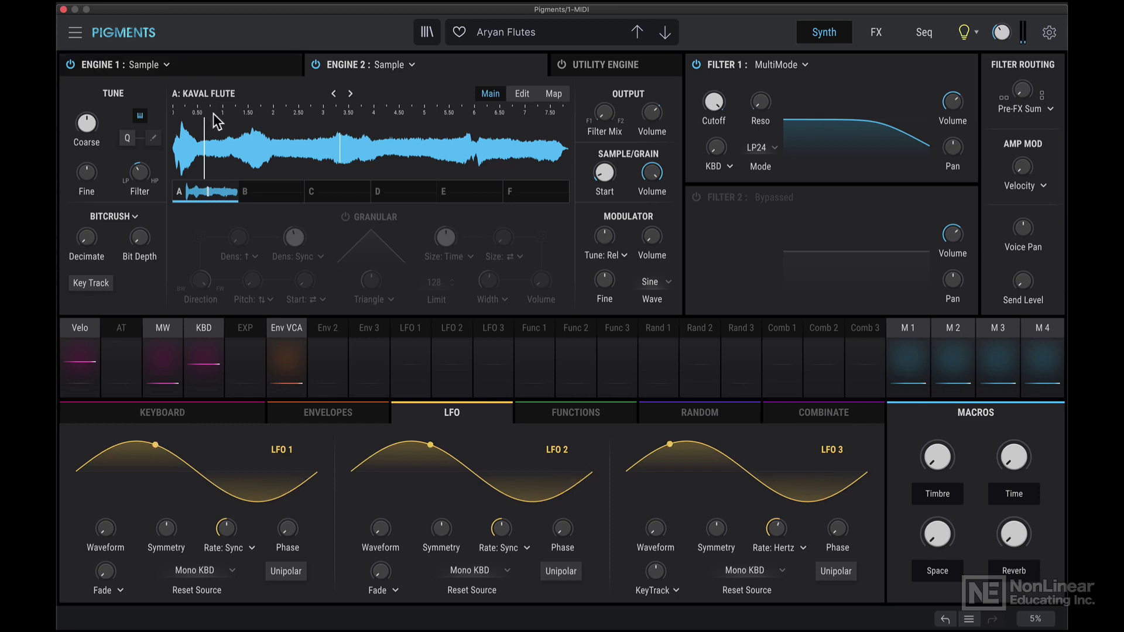
click(210, 66)
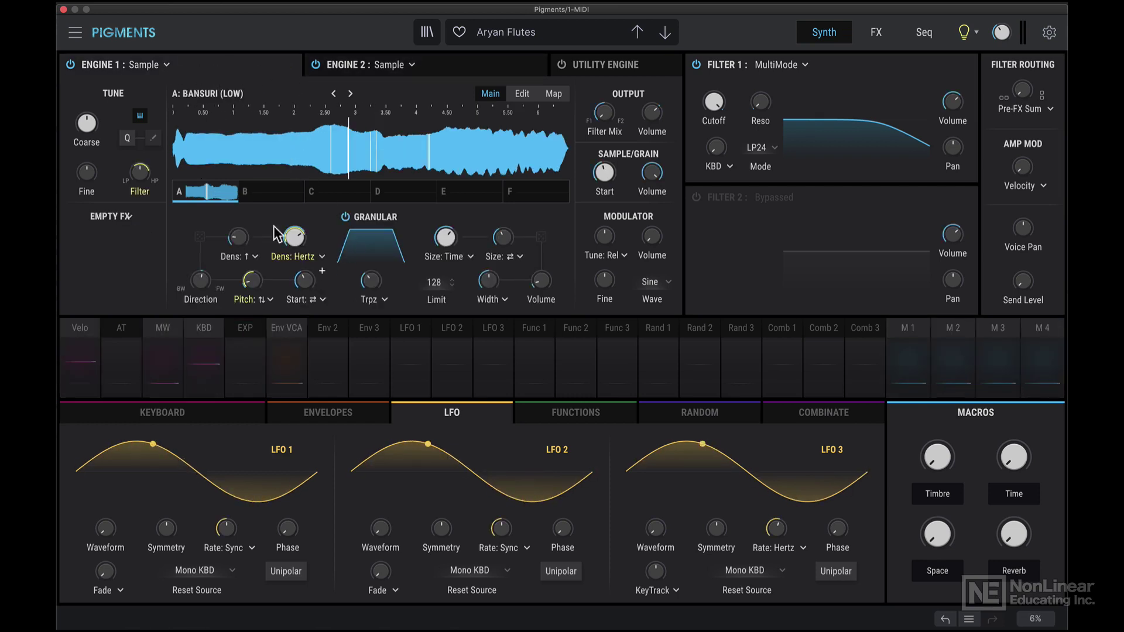
click(74, 34)
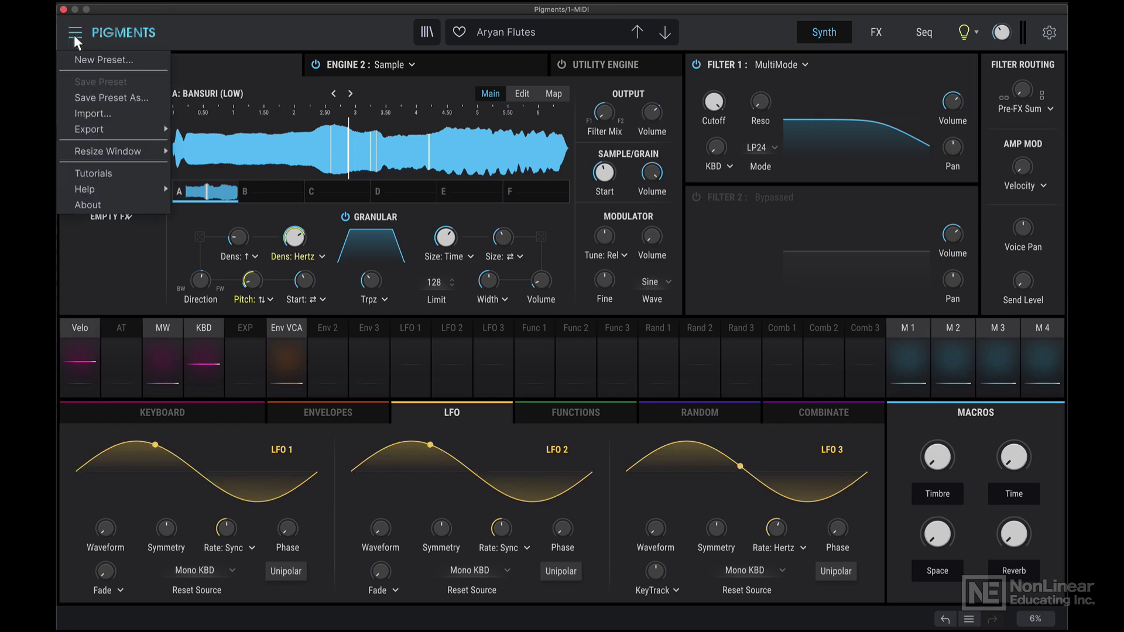
click(113, 59)
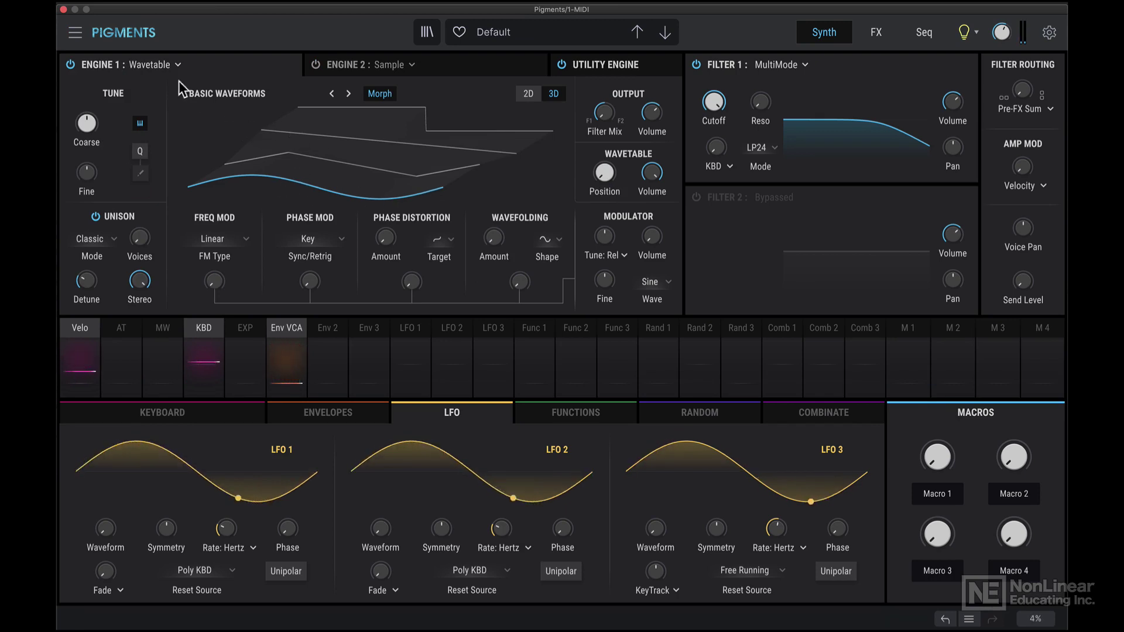
click(76, 33)
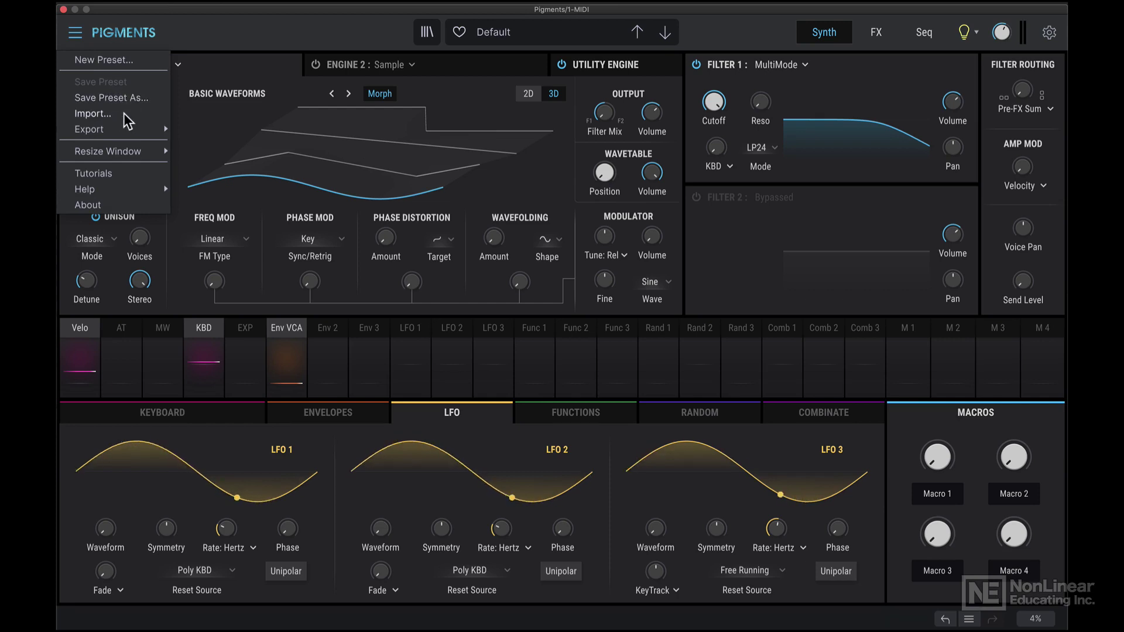
mouse_move(121, 127)
mouse_move(124, 152)
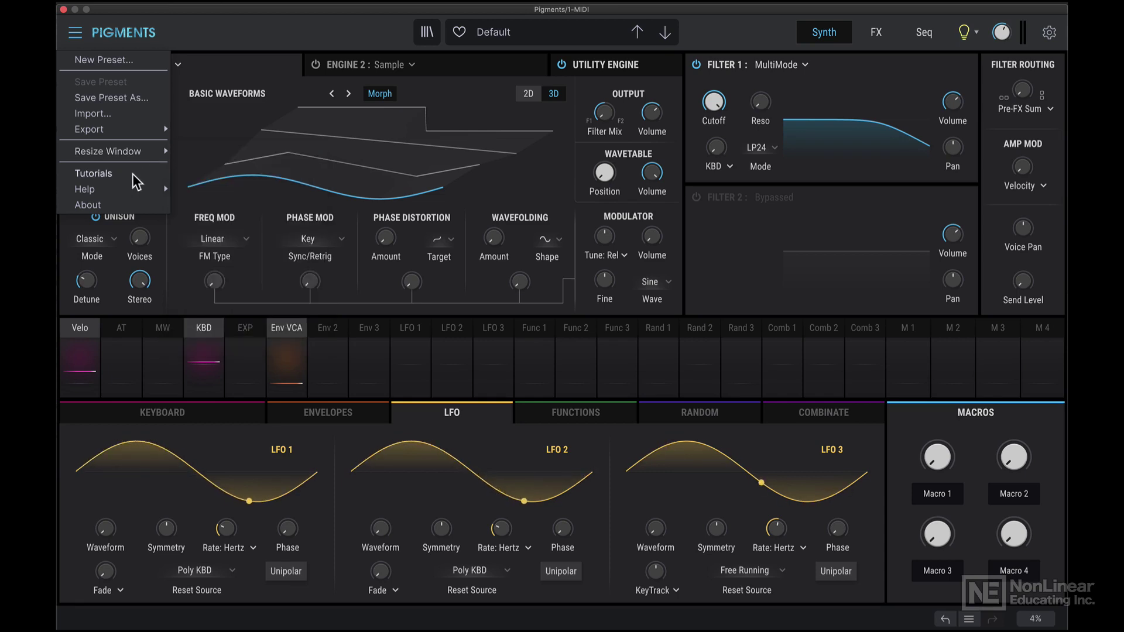
mouse_move(136, 190)
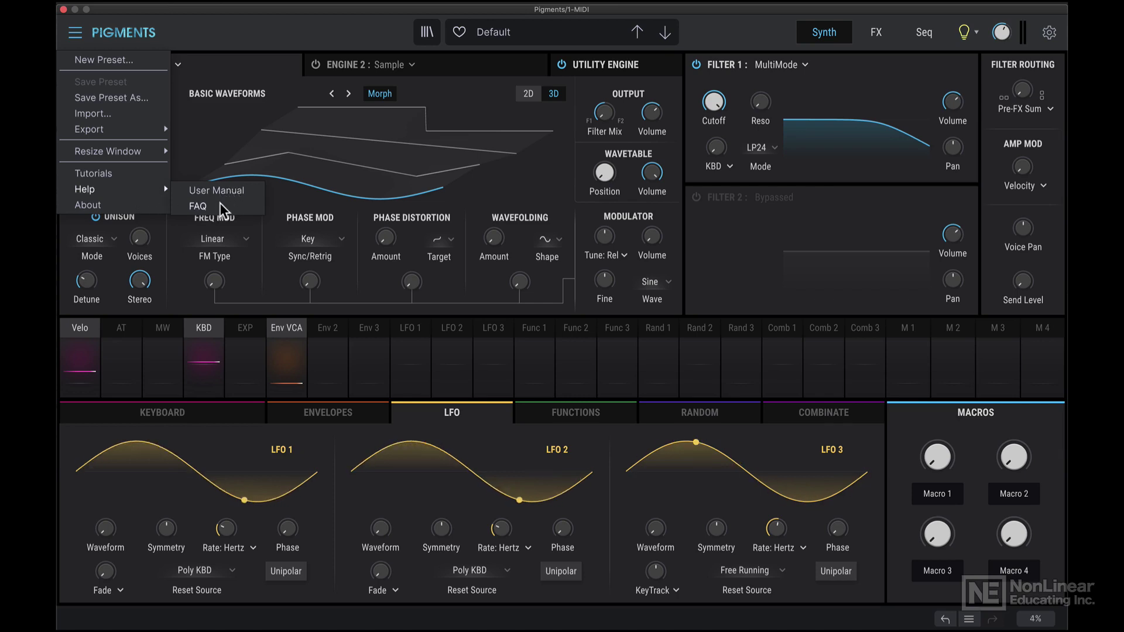
click(119, 205)
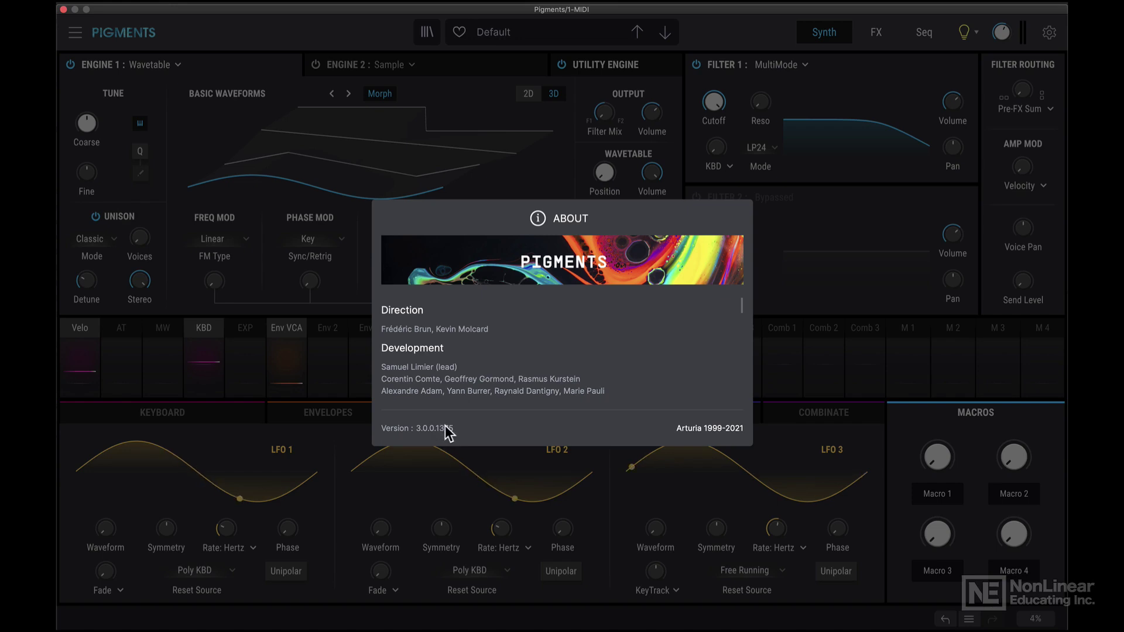
click(321, 258)
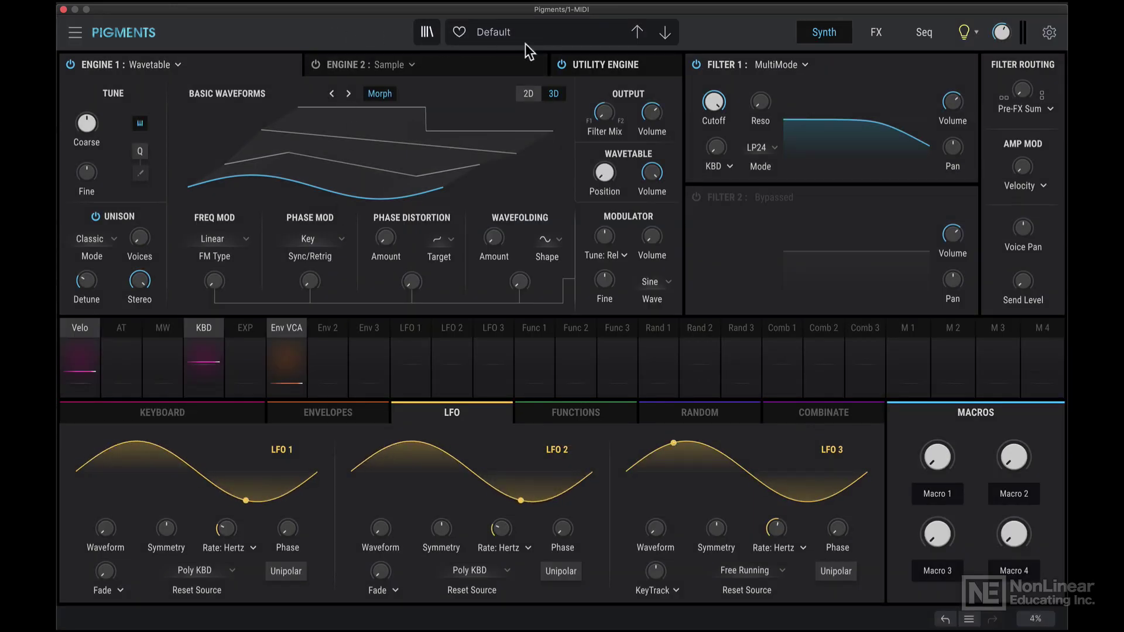
click(549, 33)
mouse_move(543, 83)
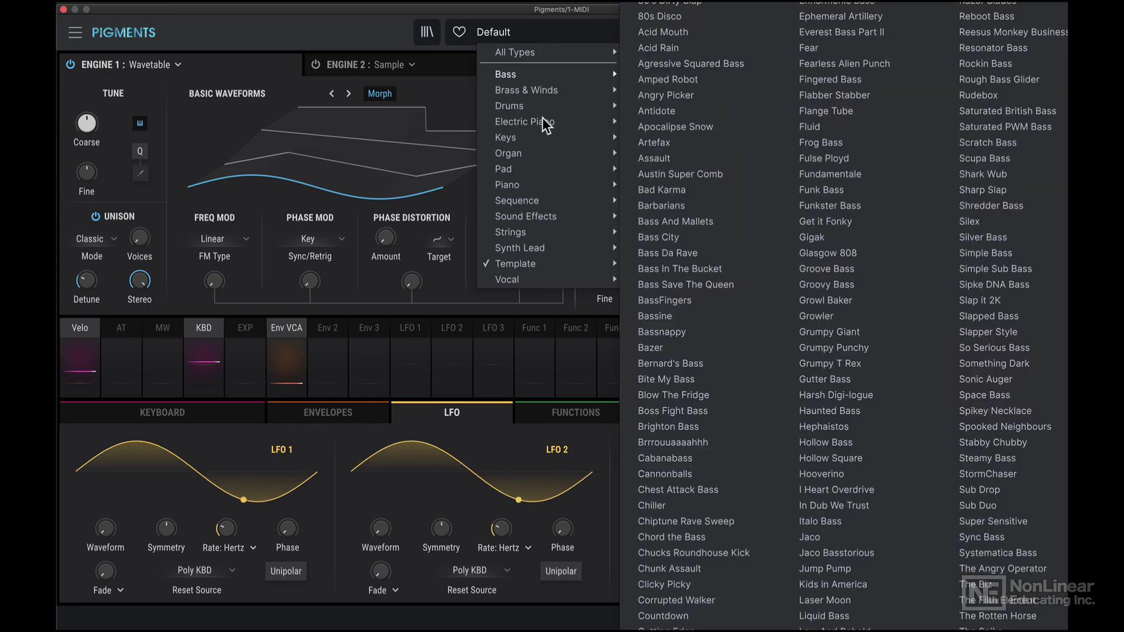
mouse_move(529, 175)
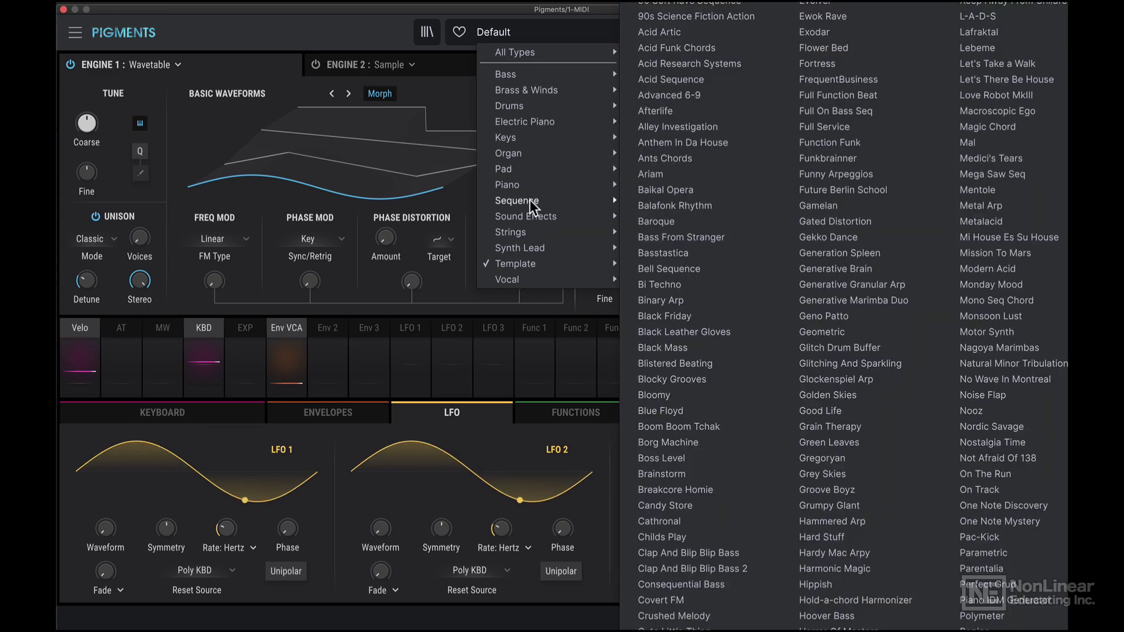
mouse_move(545, 217)
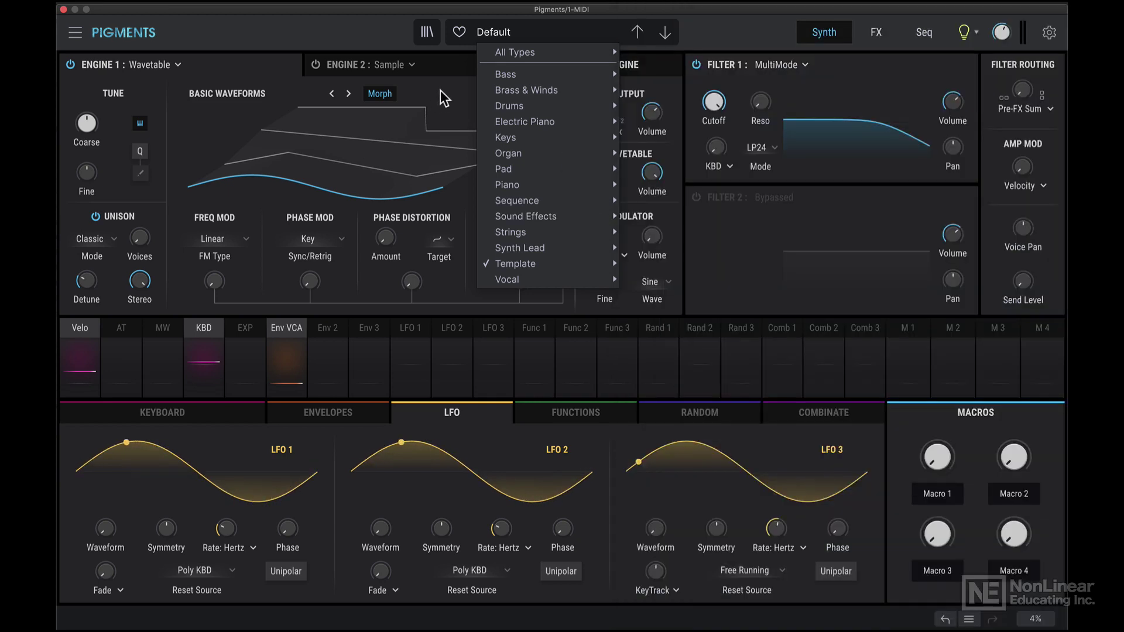
click(443, 87)
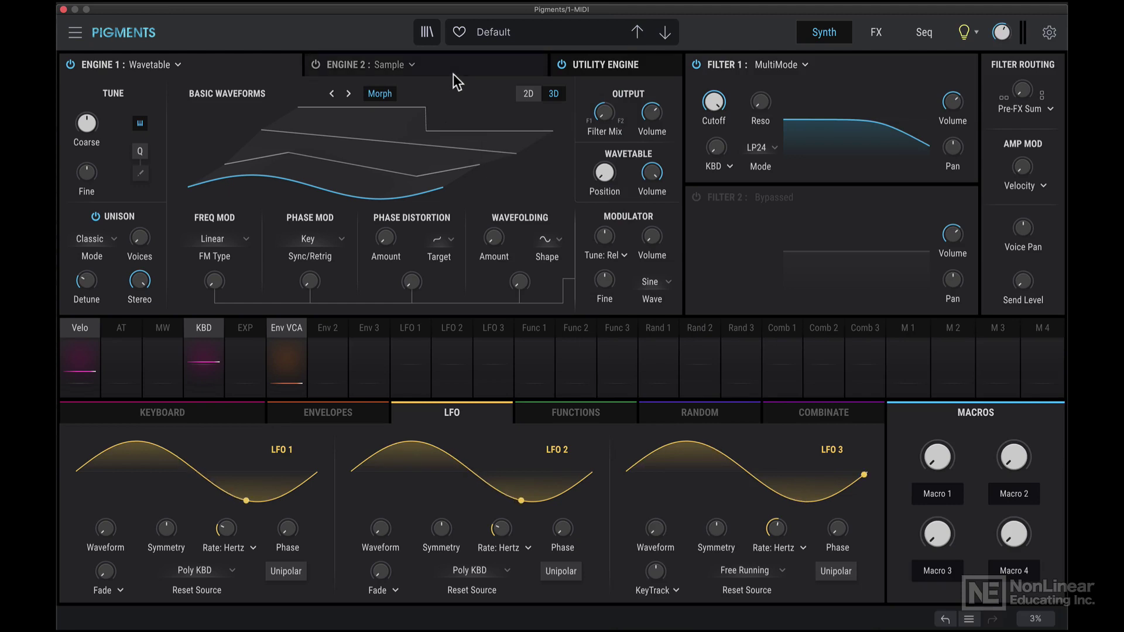
- Open the preset browser, clear the Brass & Winds tag, and scroll the 1201-preset list
click(428, 32)
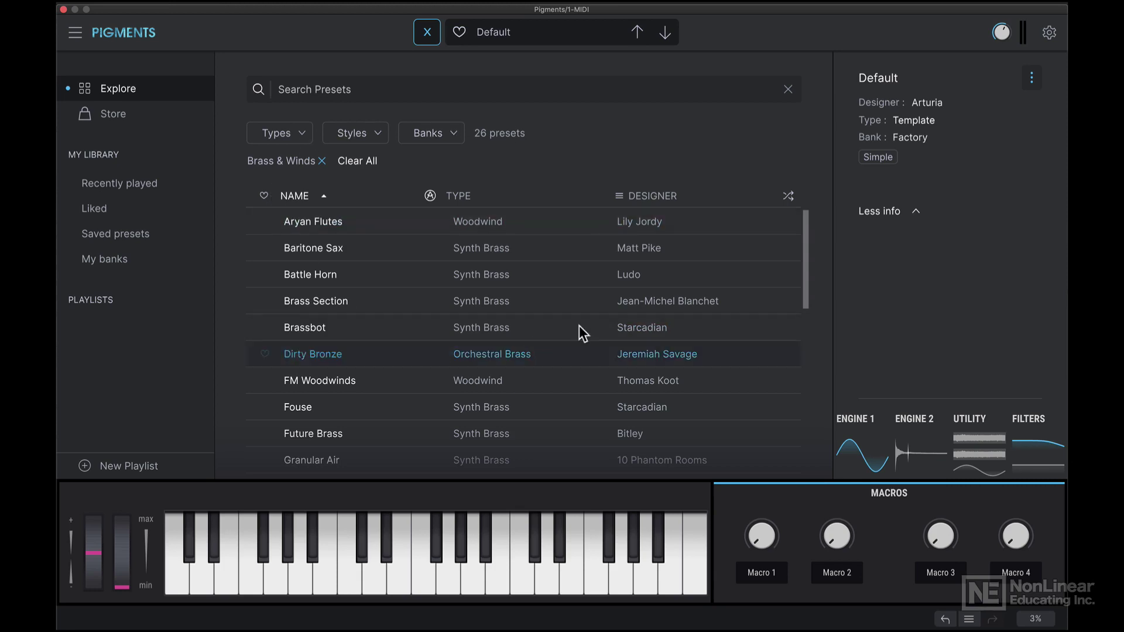
drag(802, 226, 739, 178)
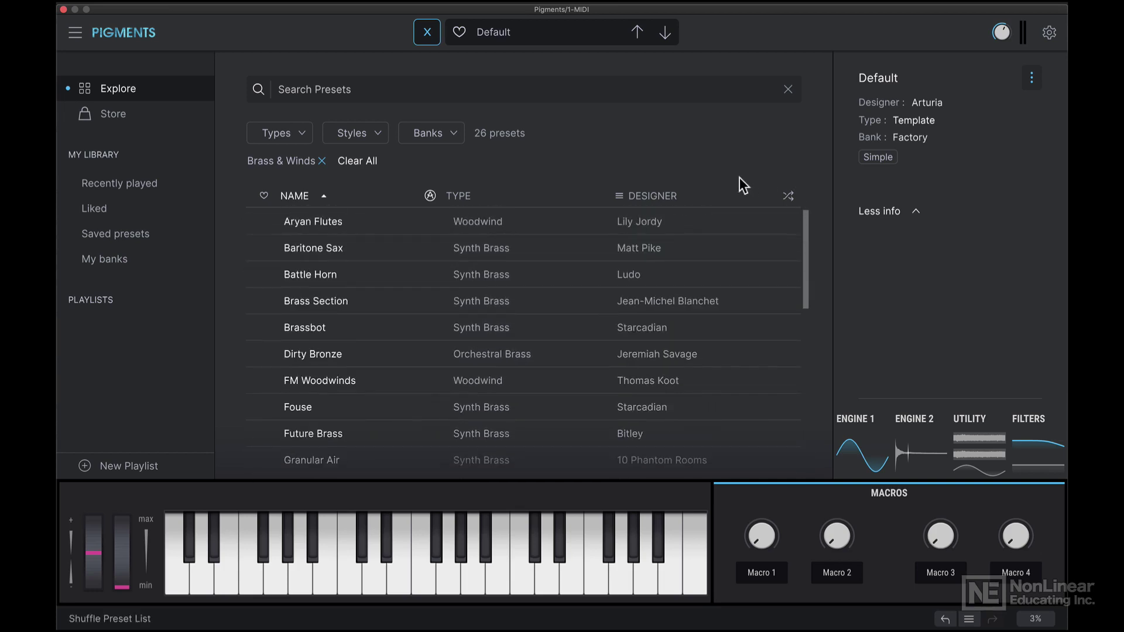
click(321, 161)
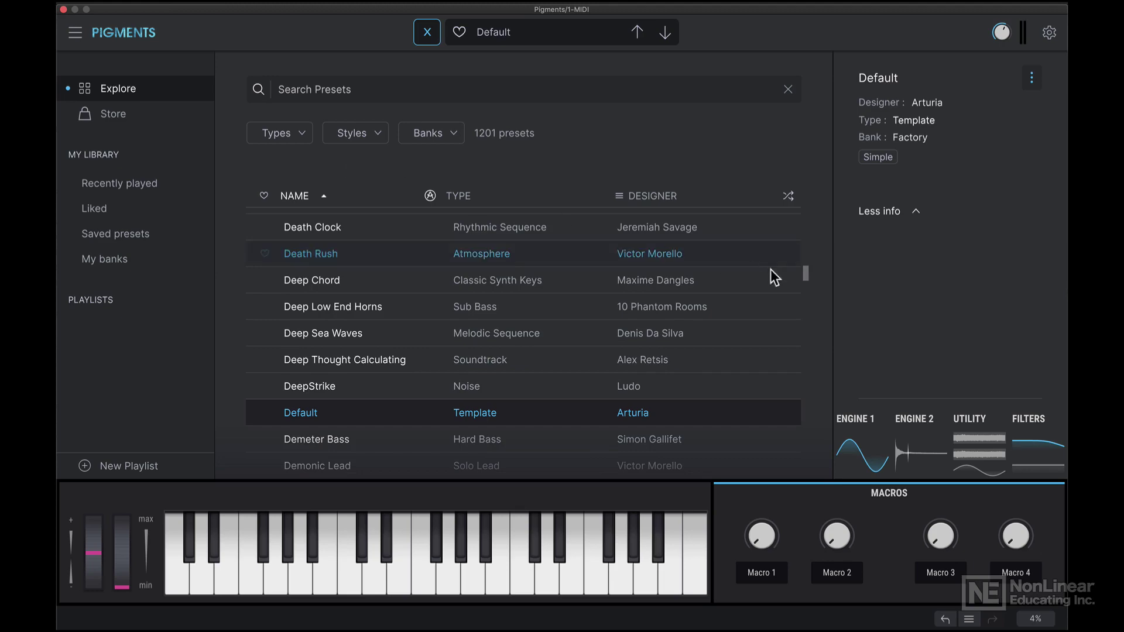
drag(803, 275, 804, 170)
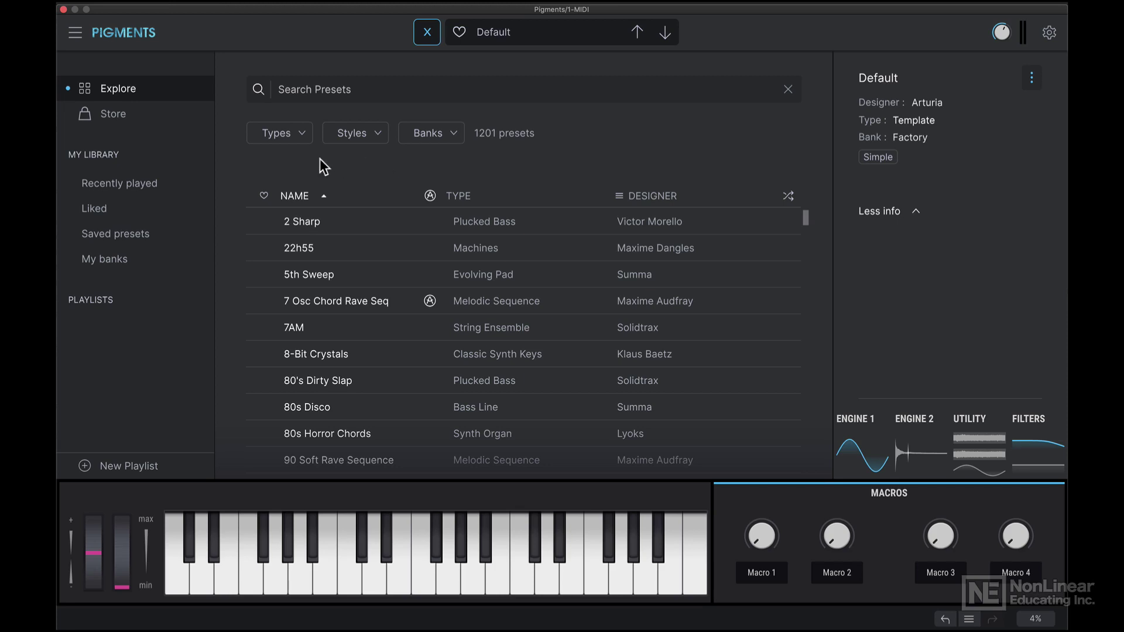
- Filter presets by Pad type, Atmospheric style and Pigments 3.0 bank, then scroll the 34 results
click(281, 137)
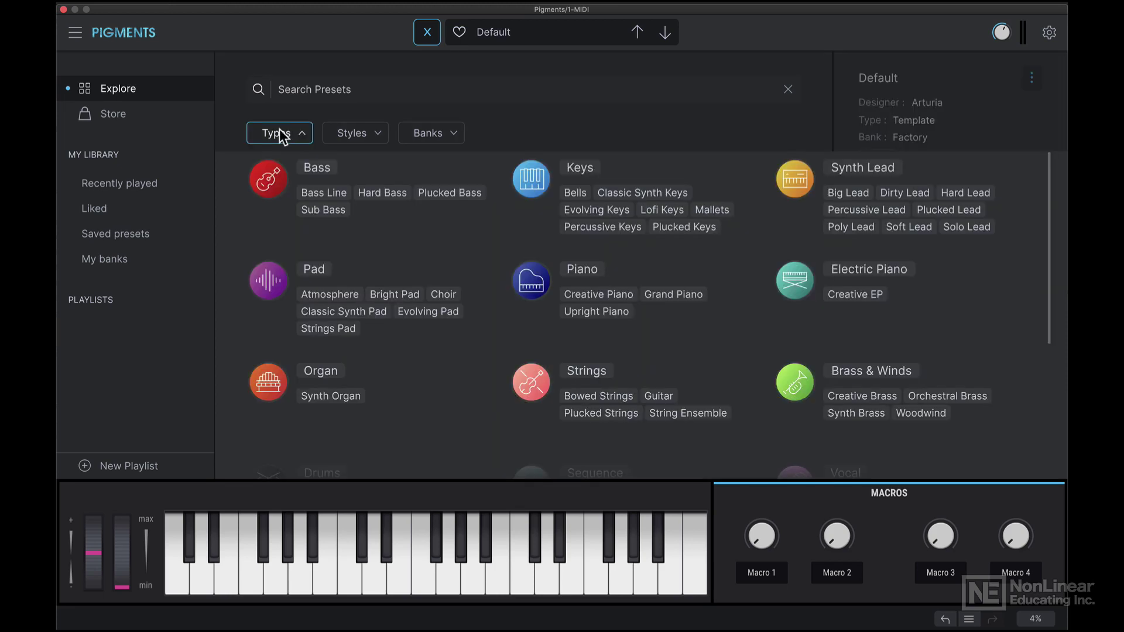
click(315, 269)
click(364, 136)
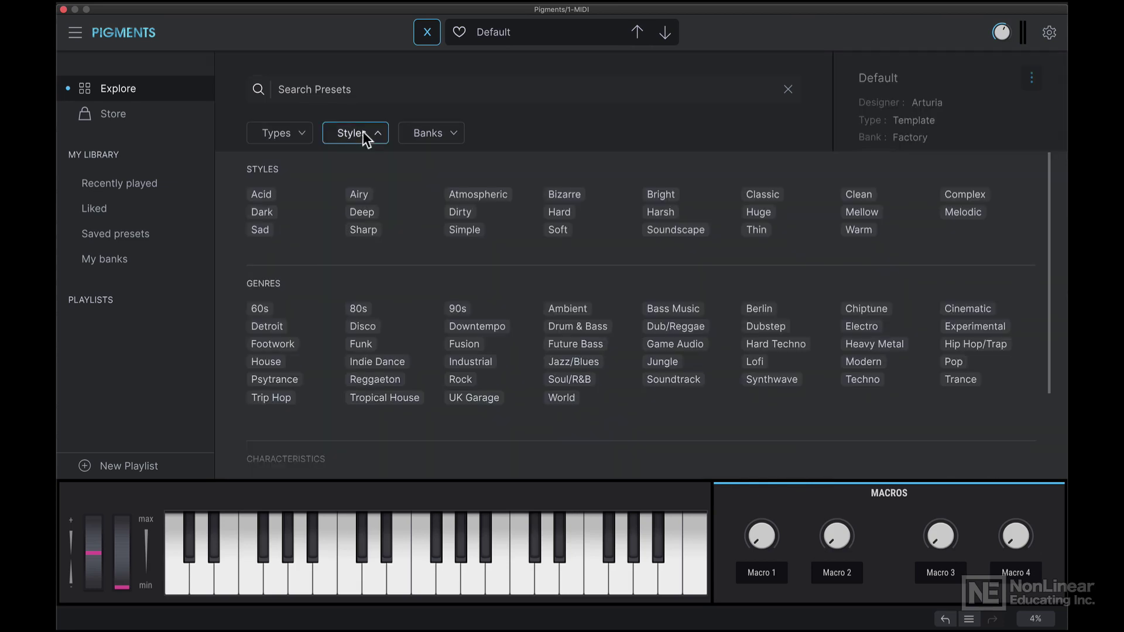
click(477, 196)
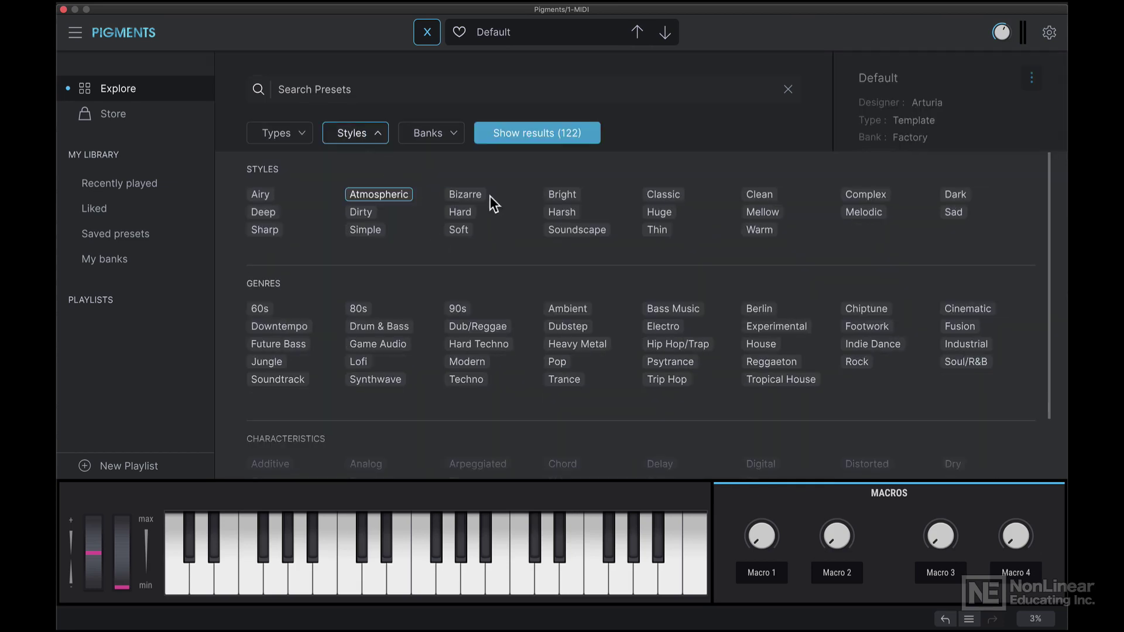
click(438, 137)
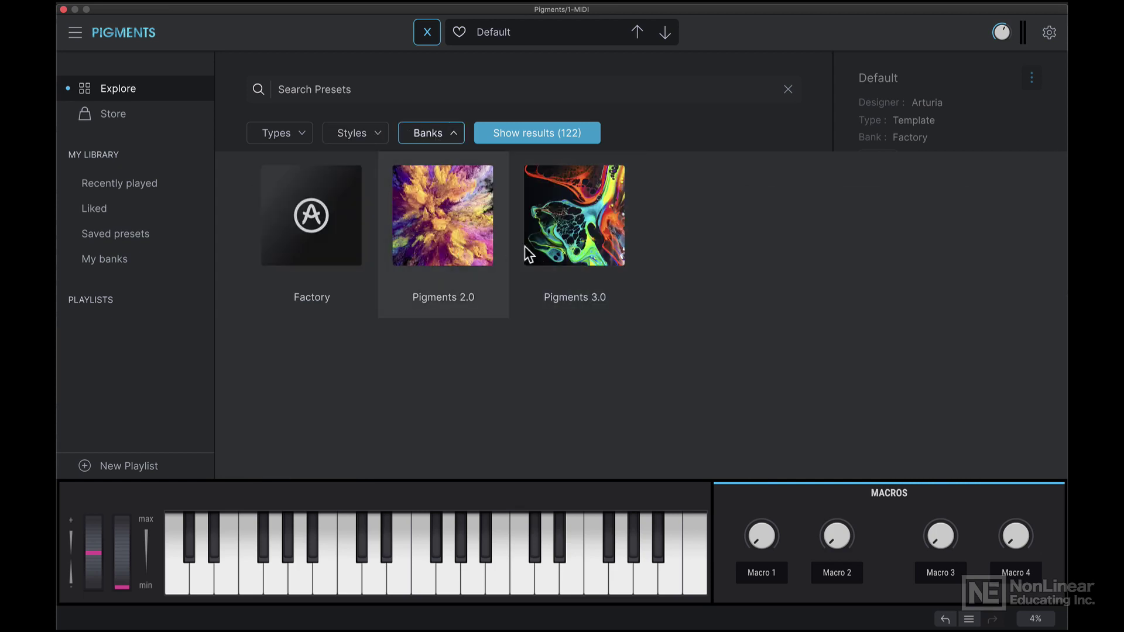
click(581, 239)
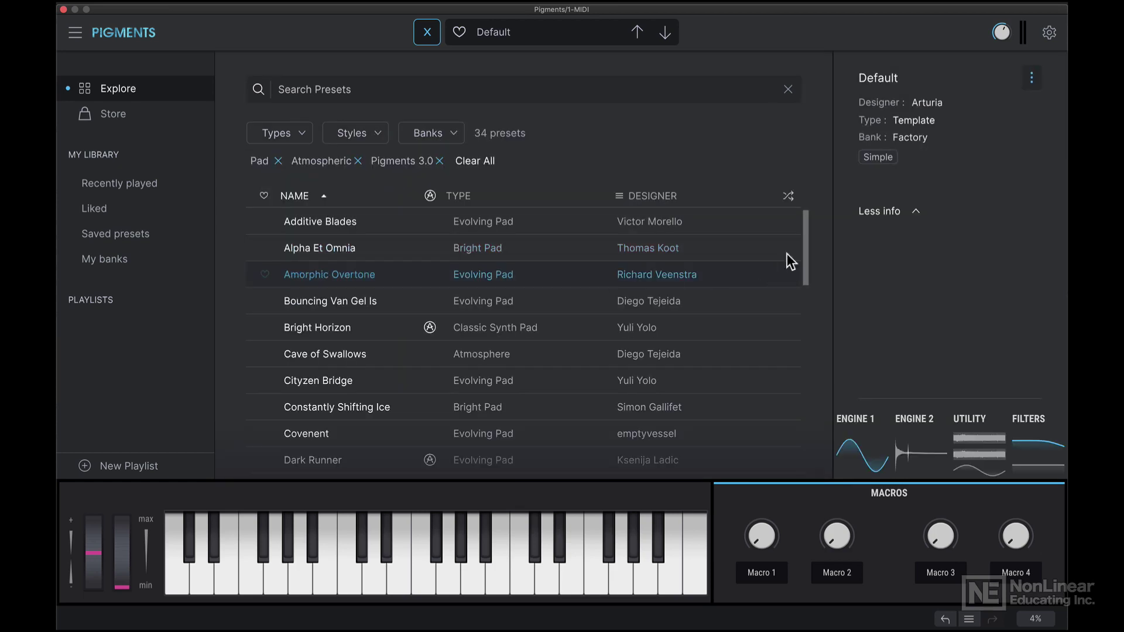
drag(805, 241, 802, 293)
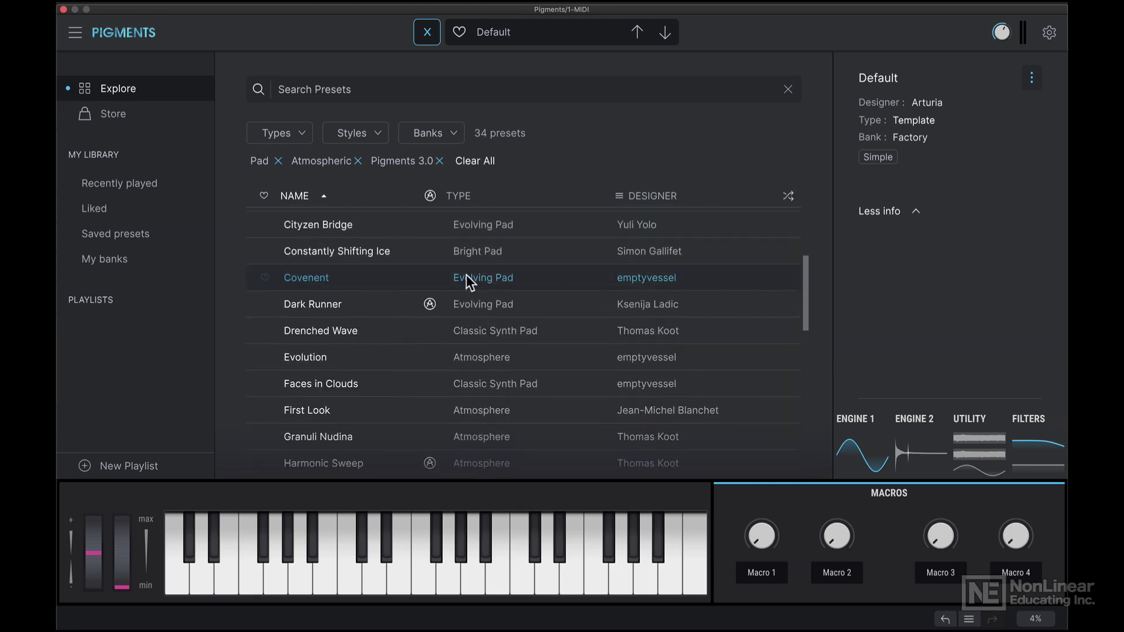
- Load Dark Runner, check that it is the only liked preset, then return to the full list
double_click(370, 301)
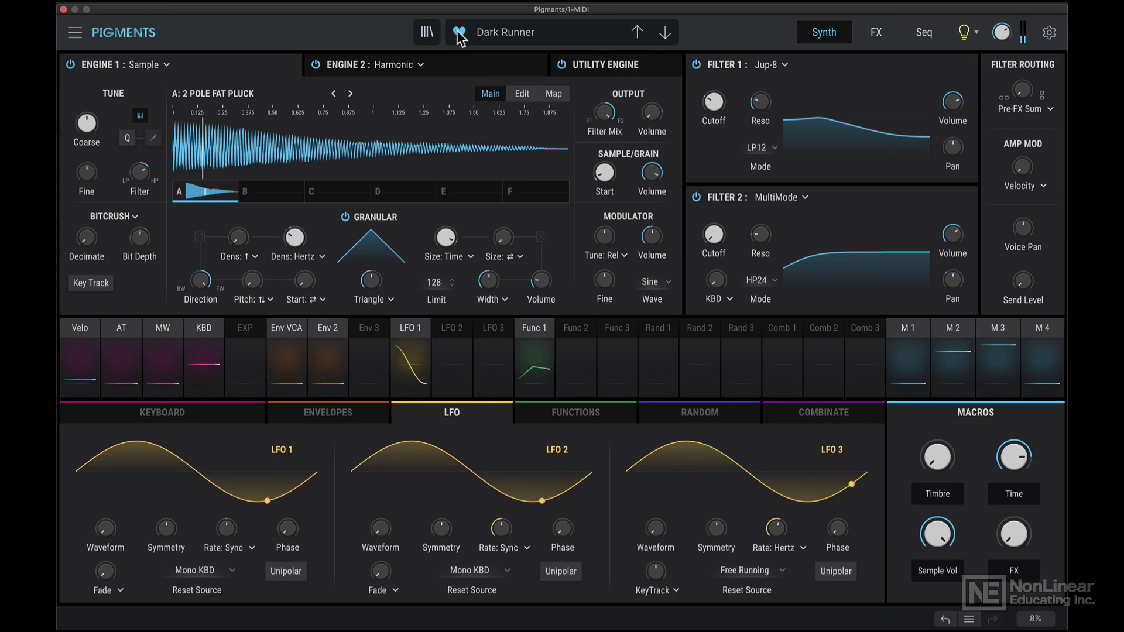
click(427, 33)
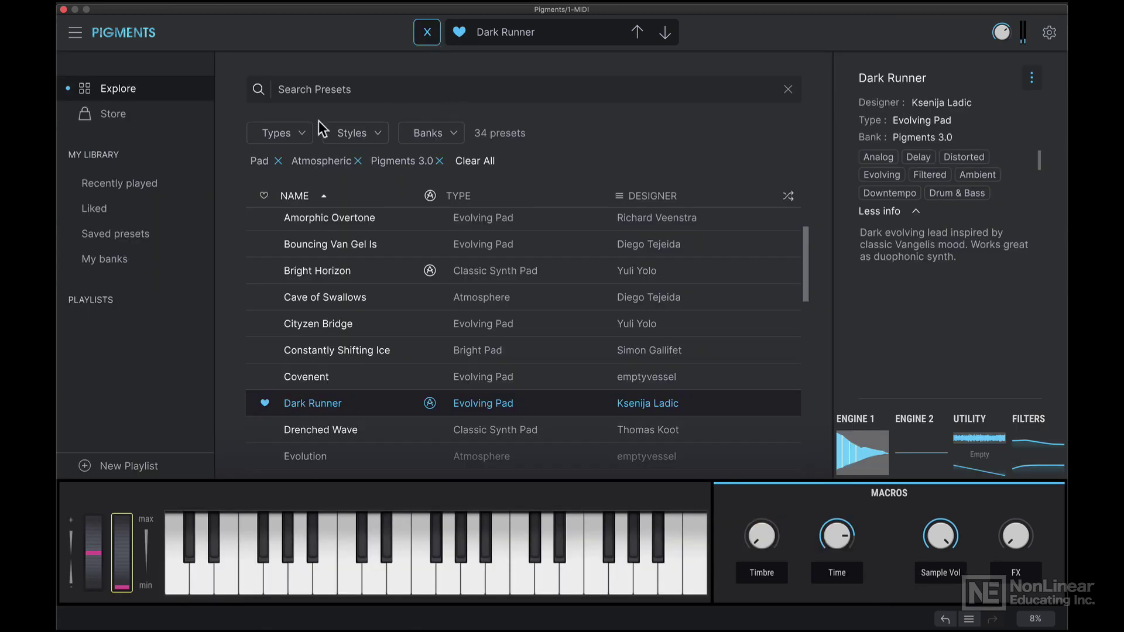
click(97, 209)
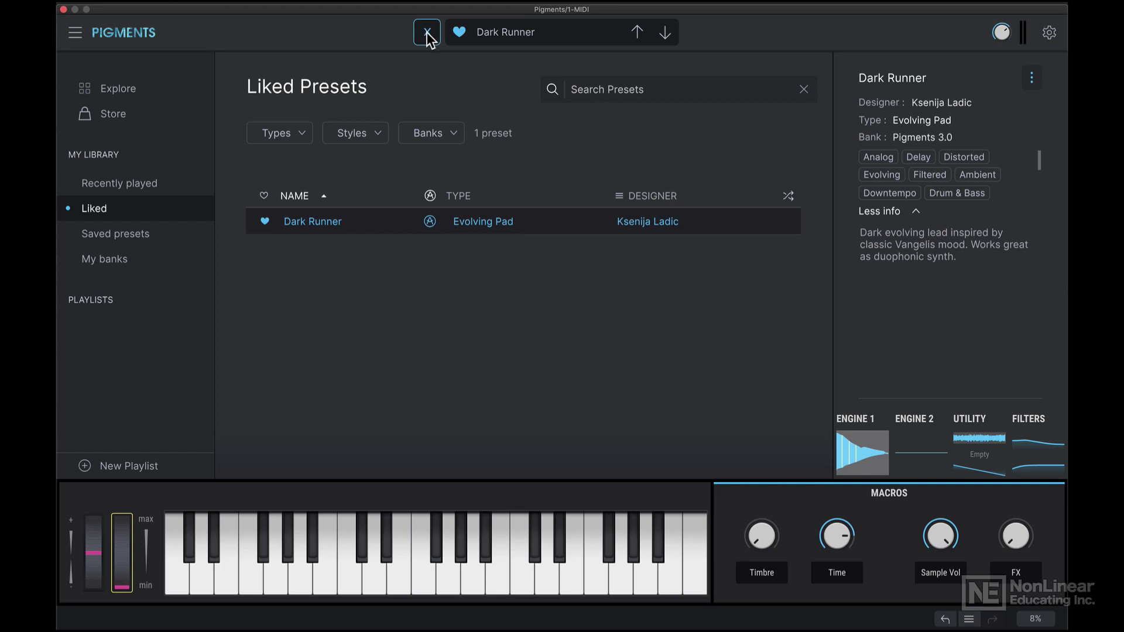
click(126, 89)
- Scroll through the Arturia Sound Store's bank grid, then close it to Dark Runner's Synth page
click(122, 115)
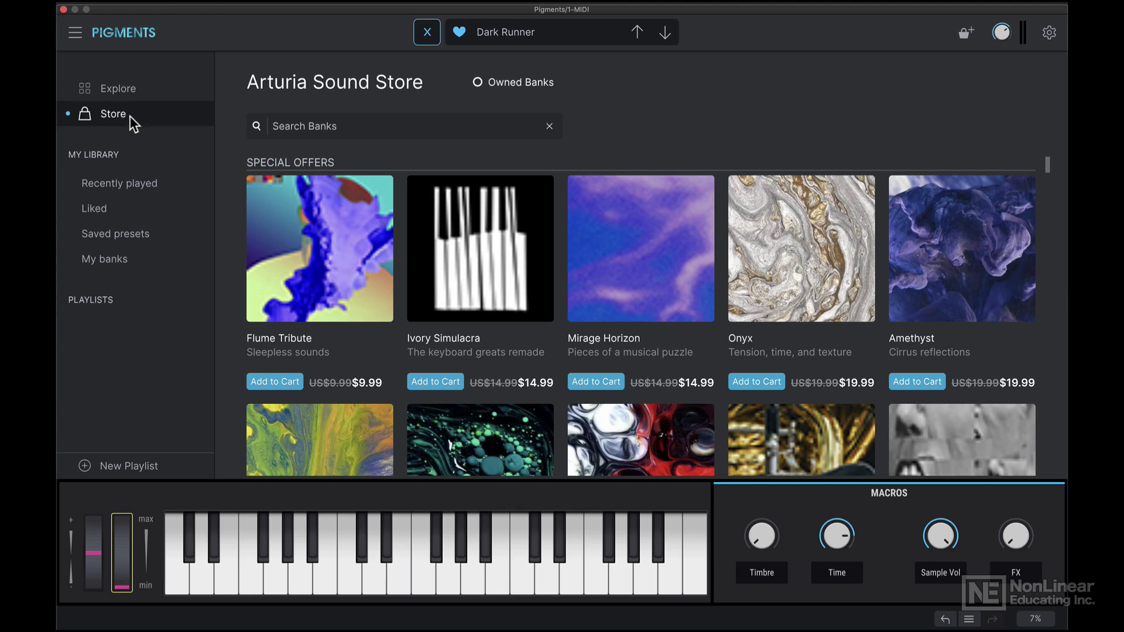
scroll(674, 278, down, 2)
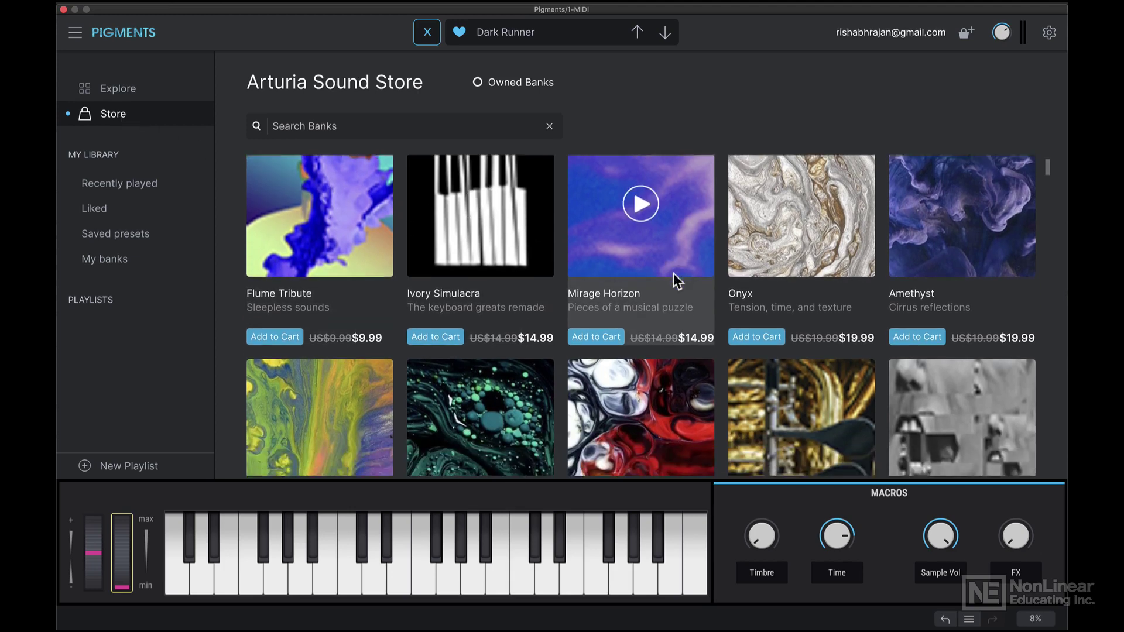
scroll(674, 273, down, 10)
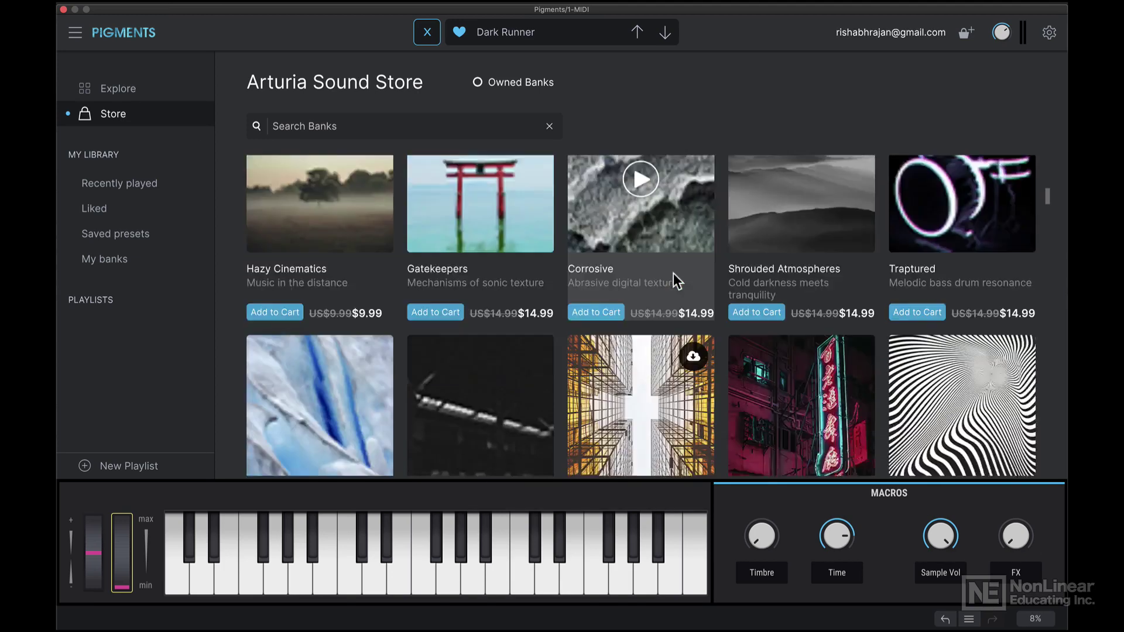
scroll(673, 273, down, 10)
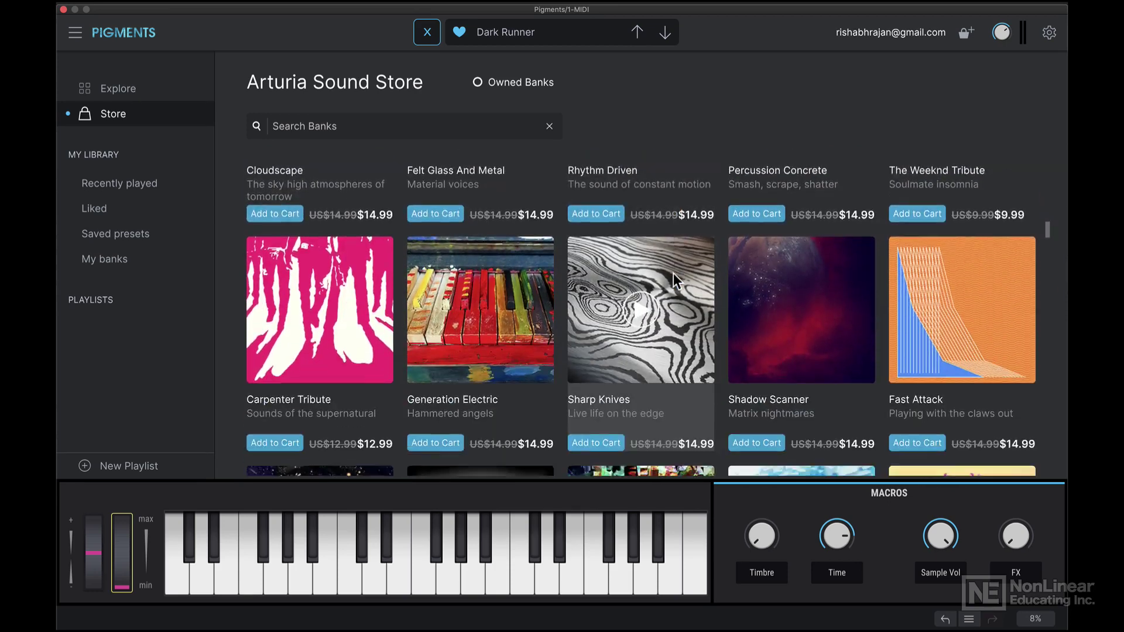
scroll(673, 273, down, 8)
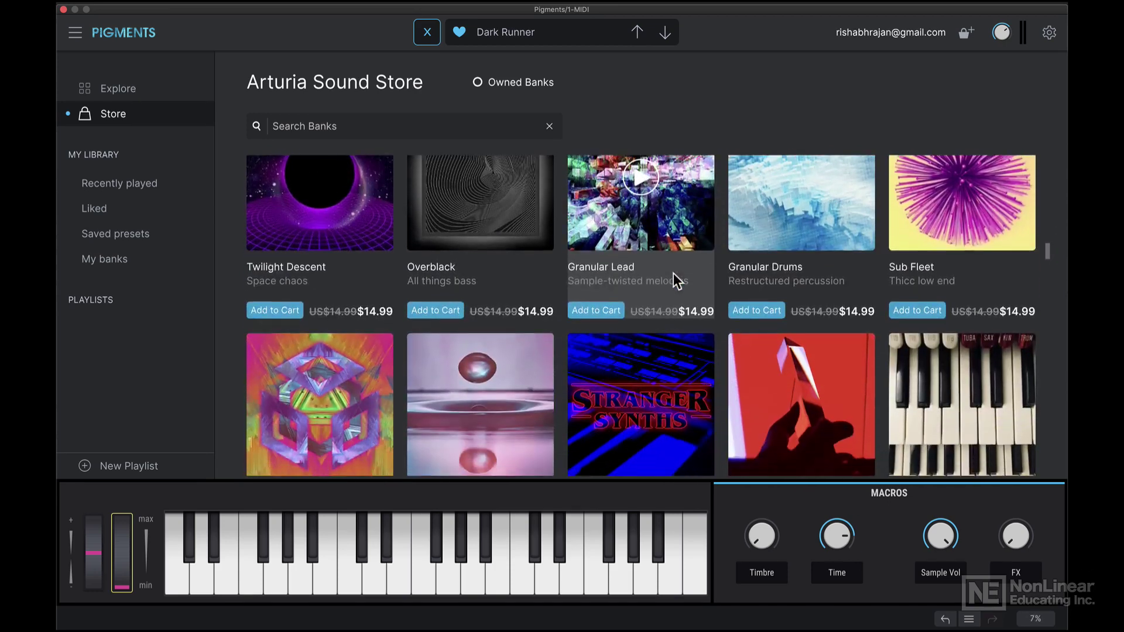
scroll(673, 273, down, 5)
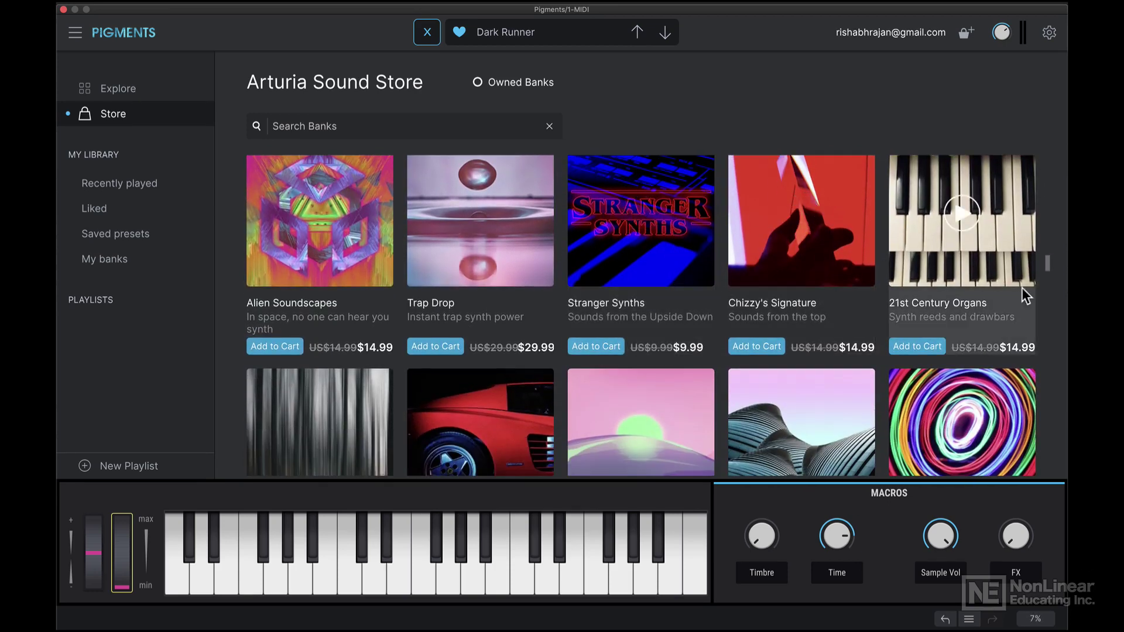
drag(1045, 262, 1026, 149)
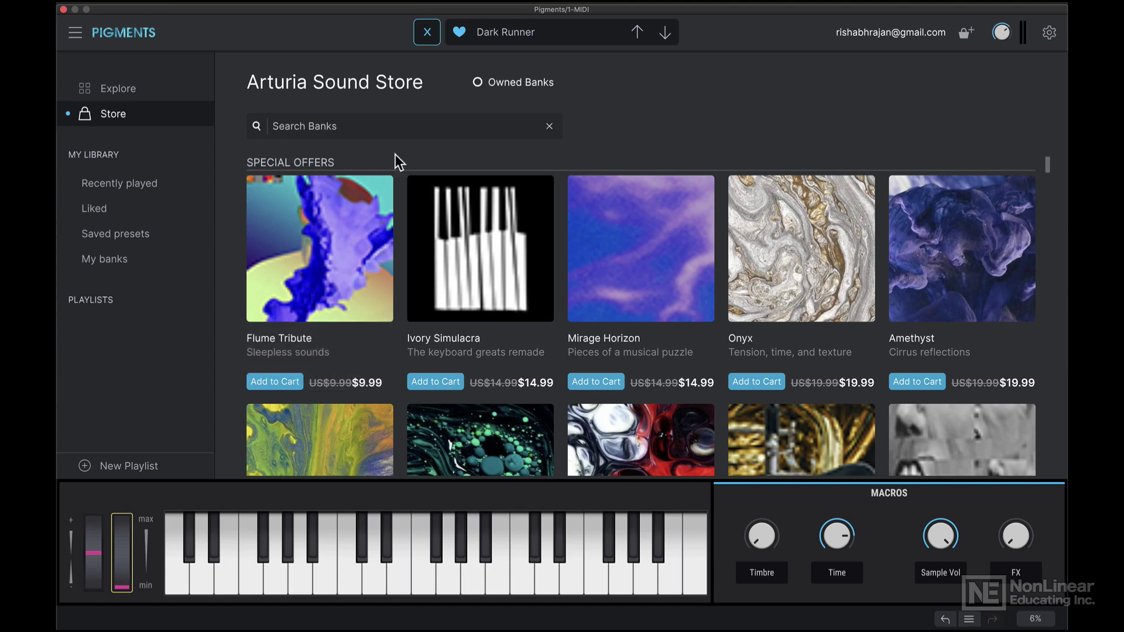
click(426, 33)
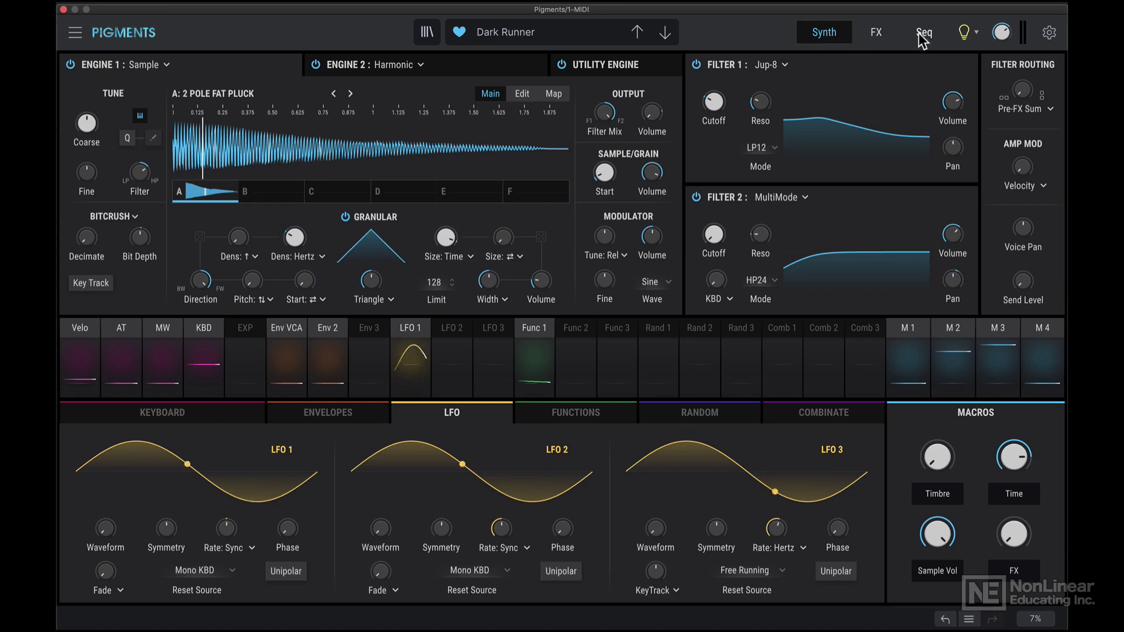
- Show Dark Runner's FX page with its FX A and FX B effect chains
click(877, 33)
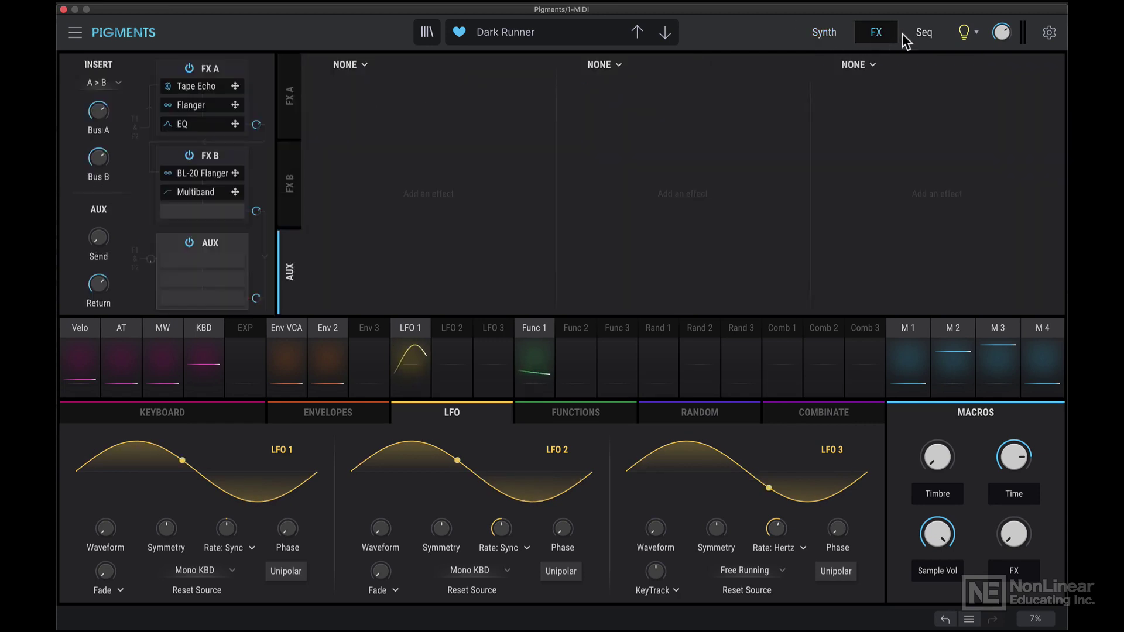
- View the Seq page, then the Utility Engine with Grey Area noise in Noise 1
click(923, 34)
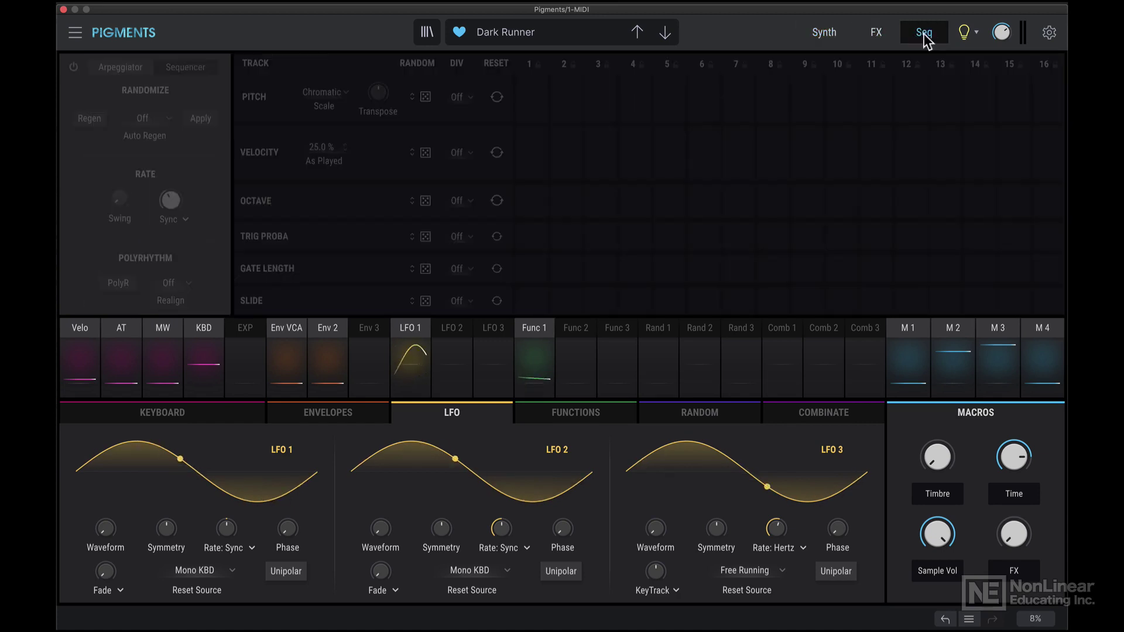
click(825, 32)
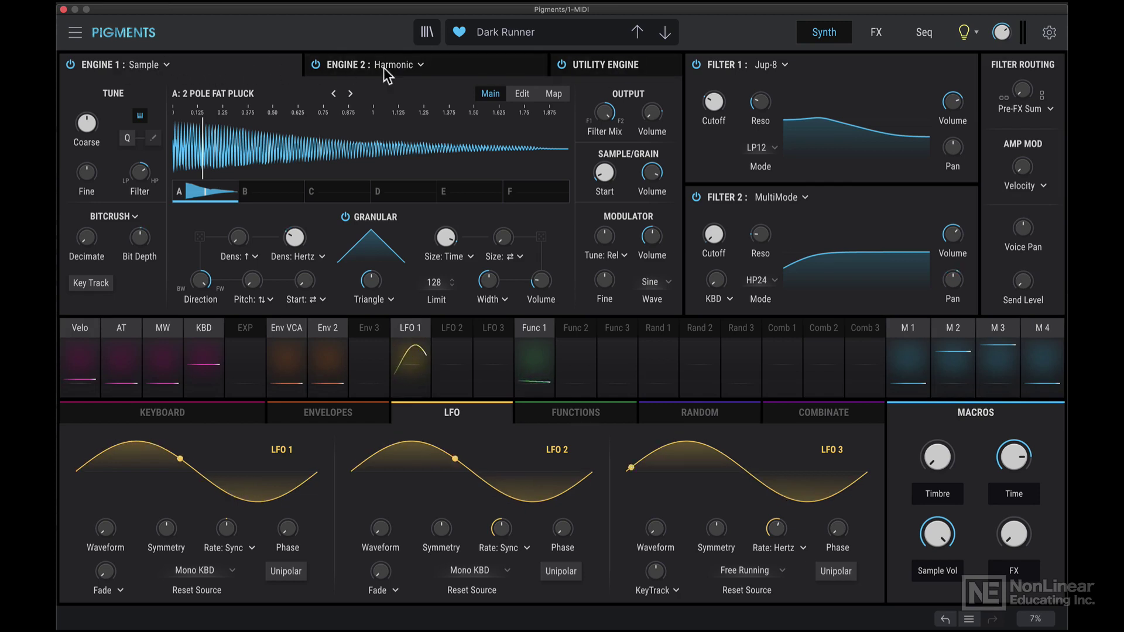
click(615, 66)
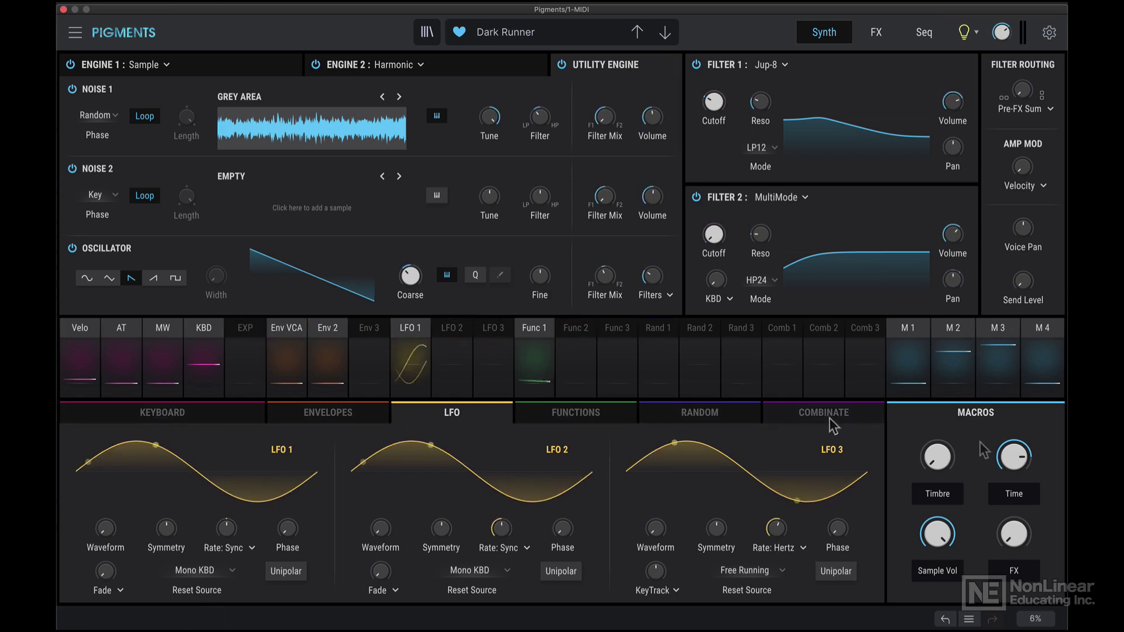
- On the FX page, view and dismiss the effect type list for the empty AUX slot
click(875, 32)
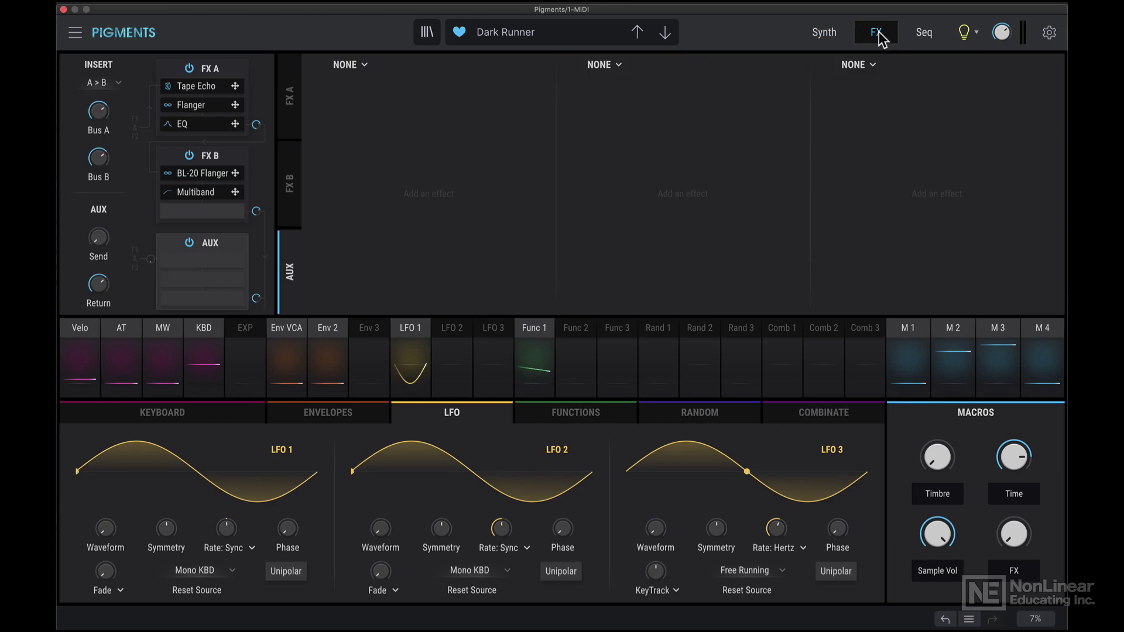
click(356, 65)
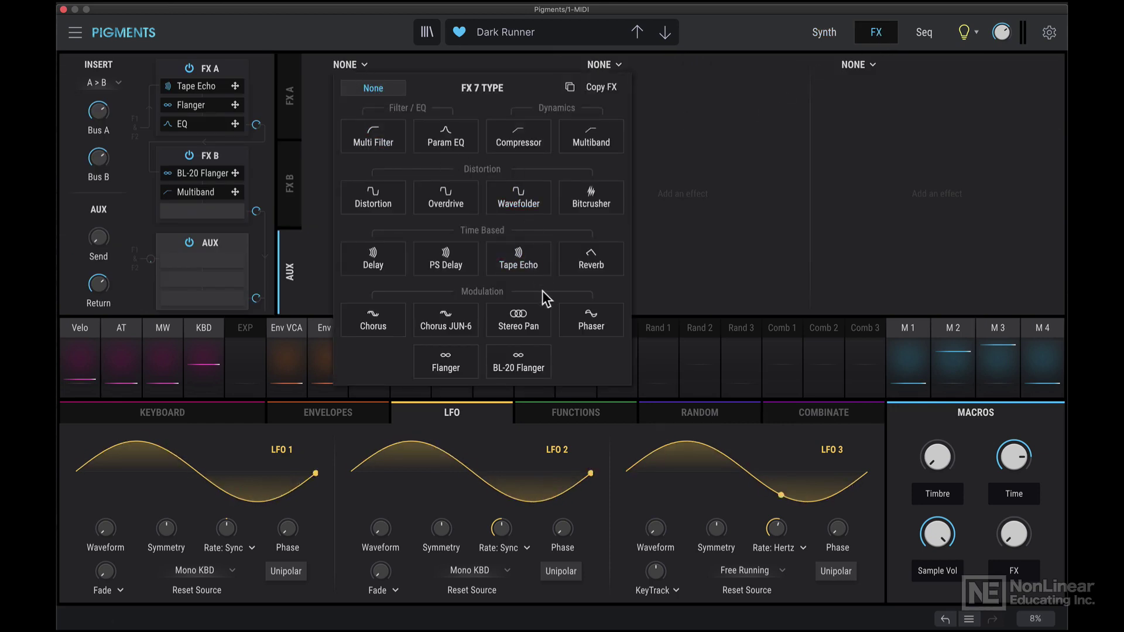
click(651, 80)
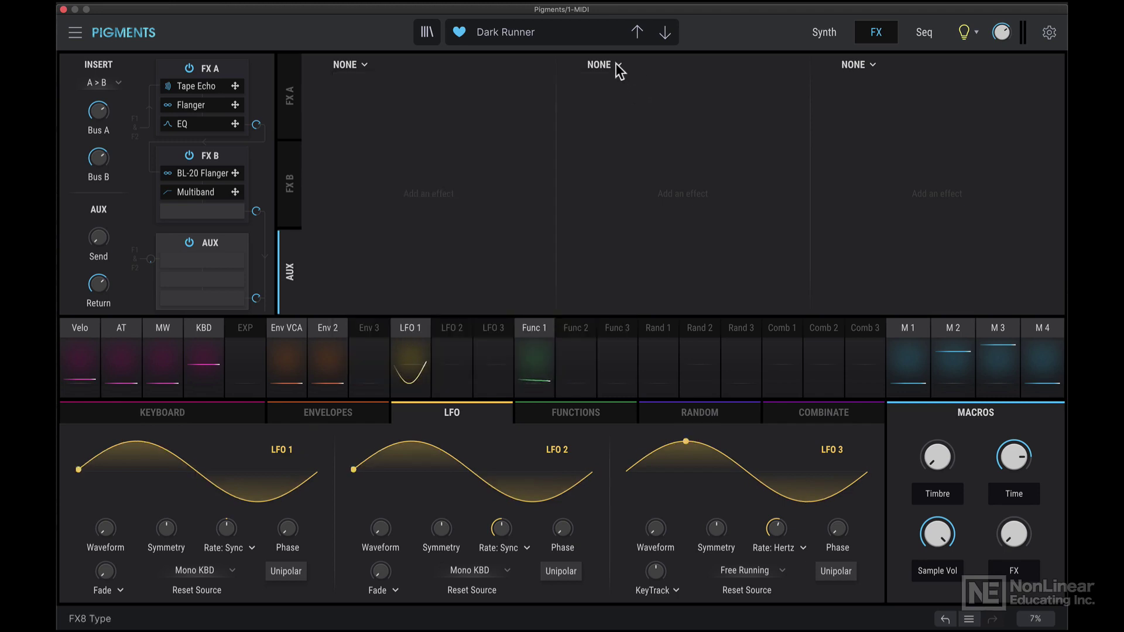
- Compare FX B's BL-20 Flanger and Multiband with FX A's Tape Echo, Flanger and ParamEQ
click(287, 176)
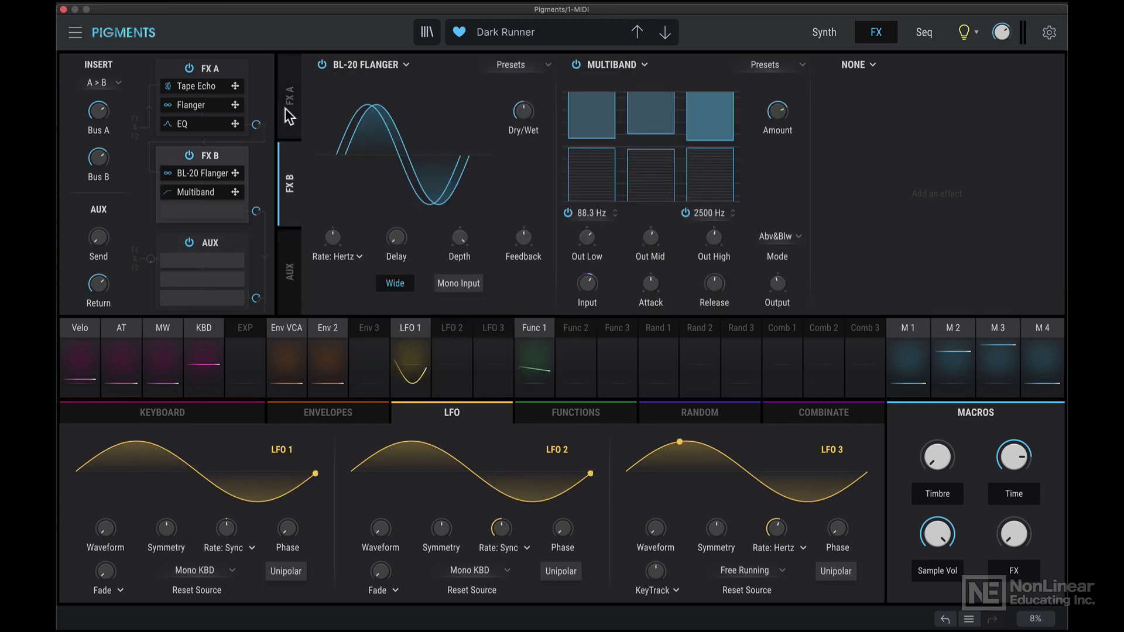
click(287, 114)
click(287, 176)
click(287, 117)
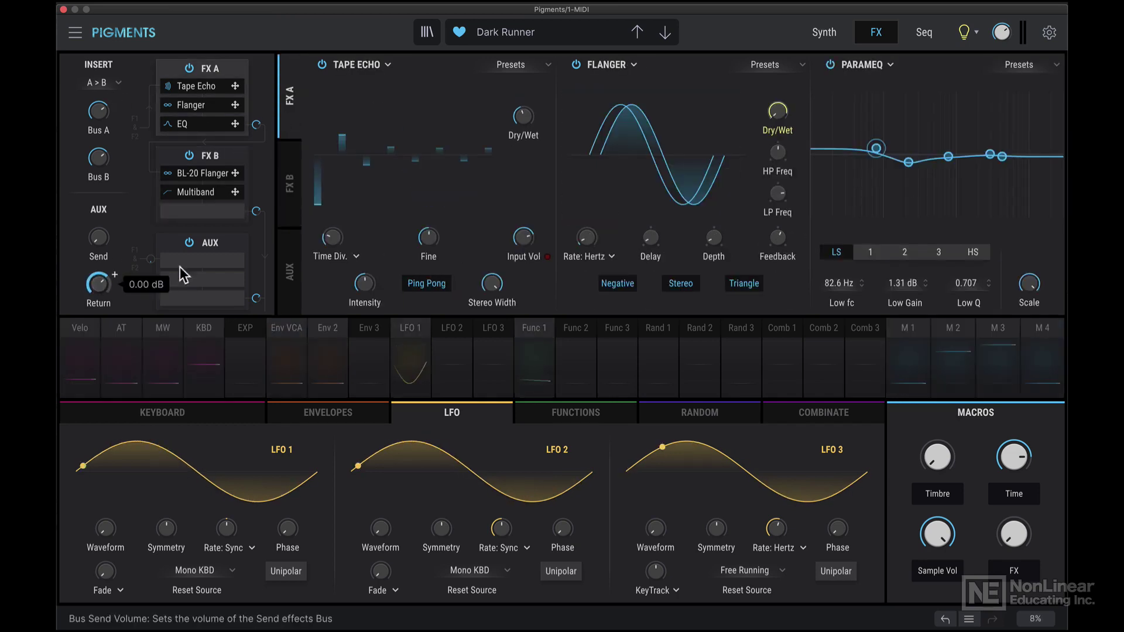
click(924, 33)
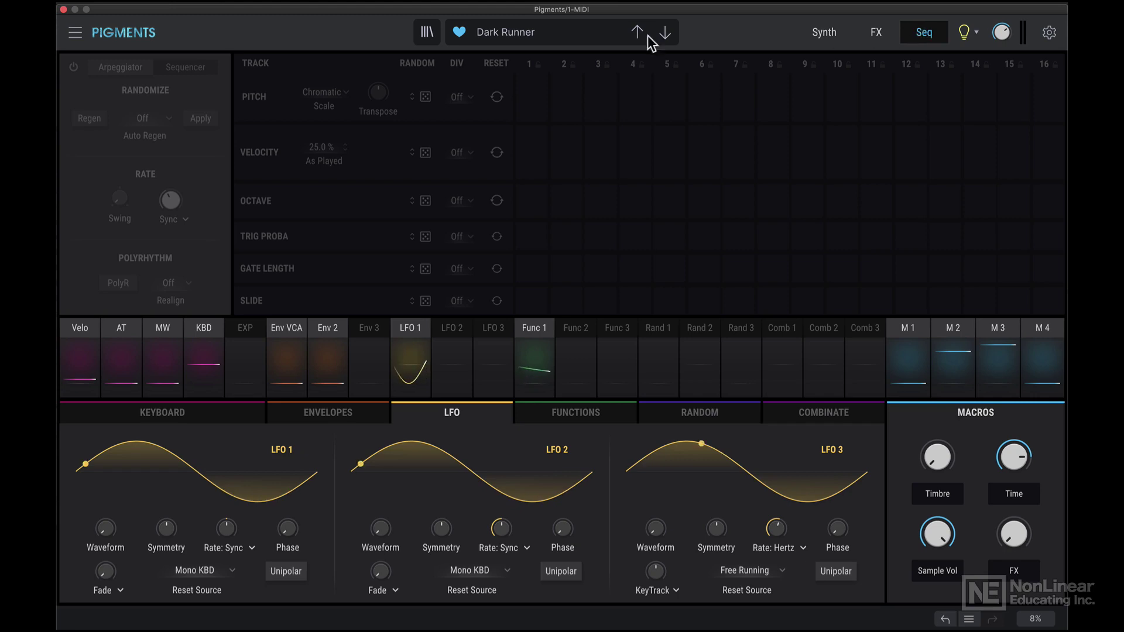
- Power on Dark Runner's Arp/Seq module and leave it in 16-step Sequencer mode
click(73, 67)
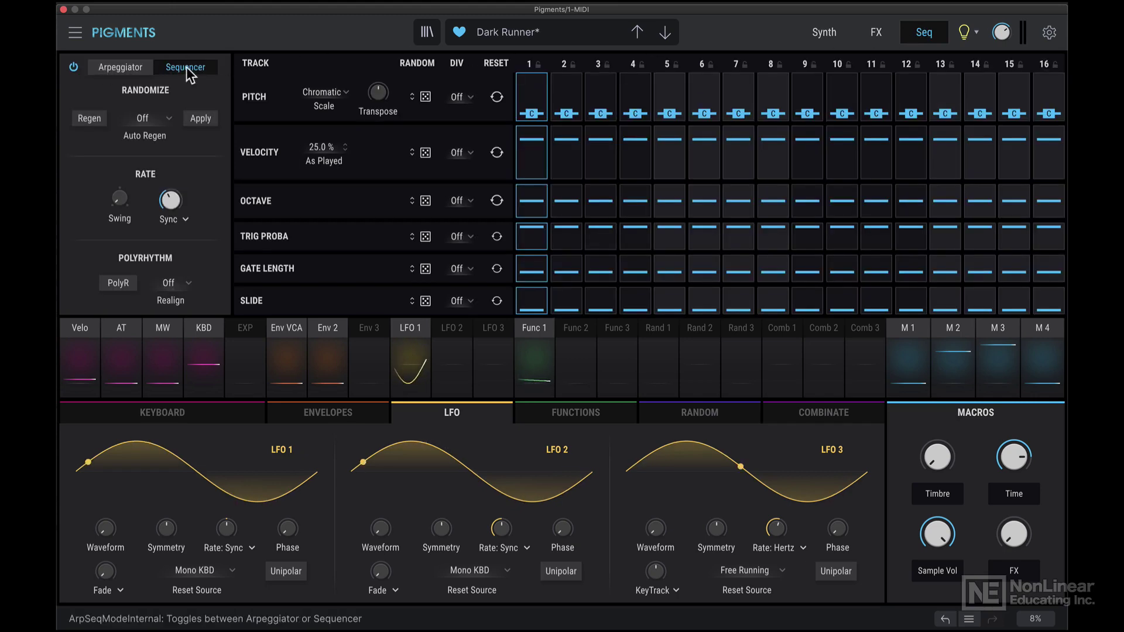
click(187, 67)
click(138, 68)
click(135, 66)
click(175, 68)
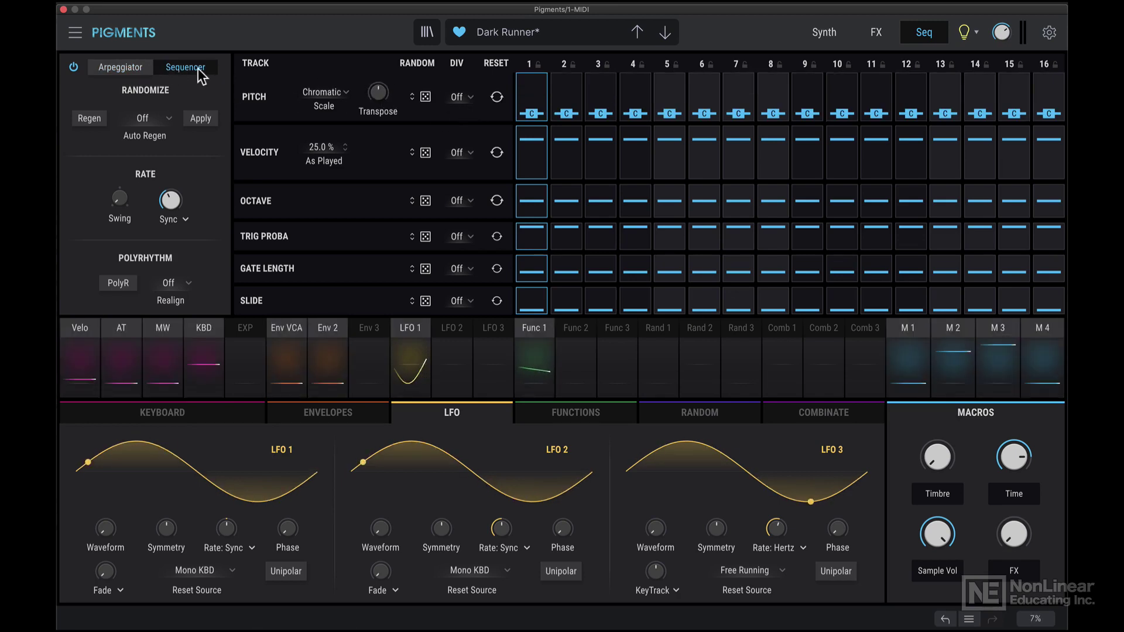
click(427, 32)
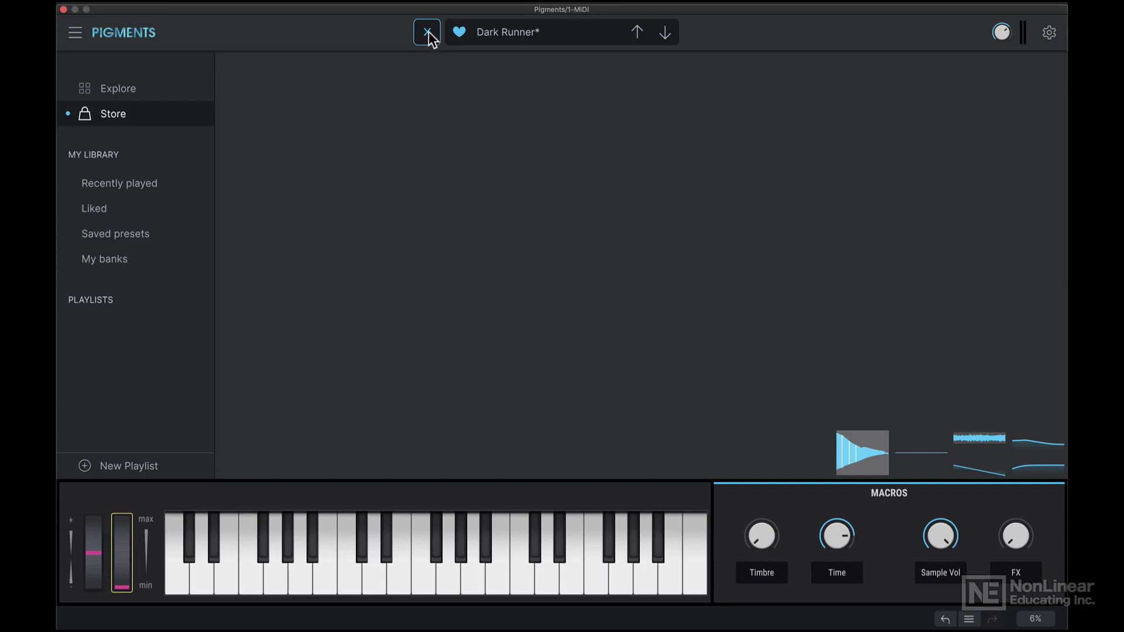
- Filter the library to Sequence presets and load Baroque, with its Harm. Min 16-step pattern
click(126, 90)
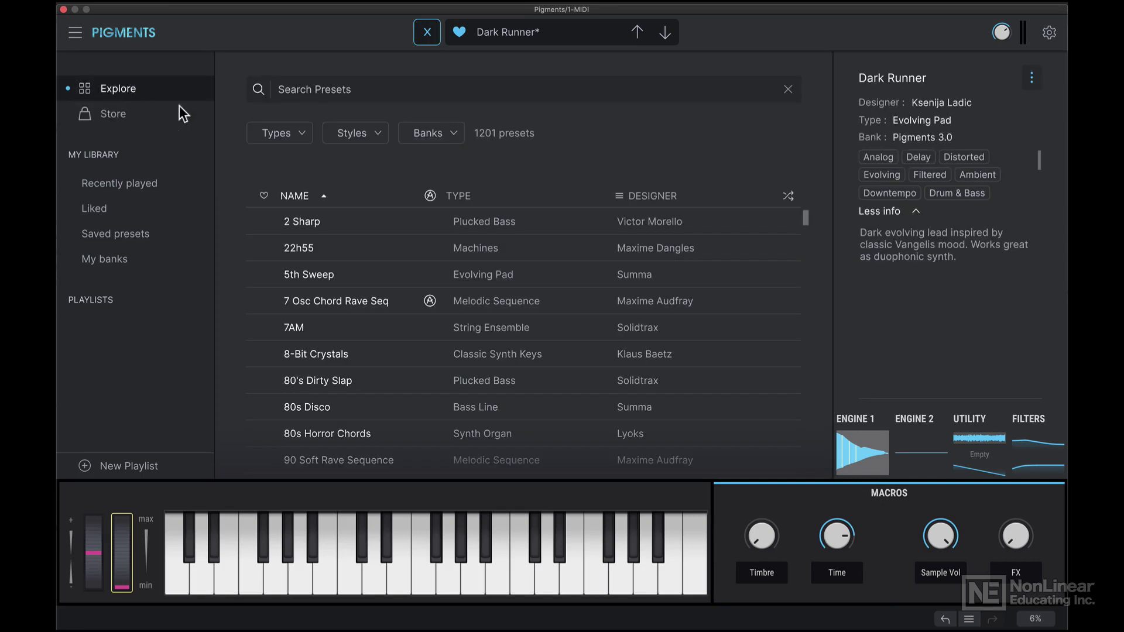
click(284, 138)
scroll(507, 268, down, 4)
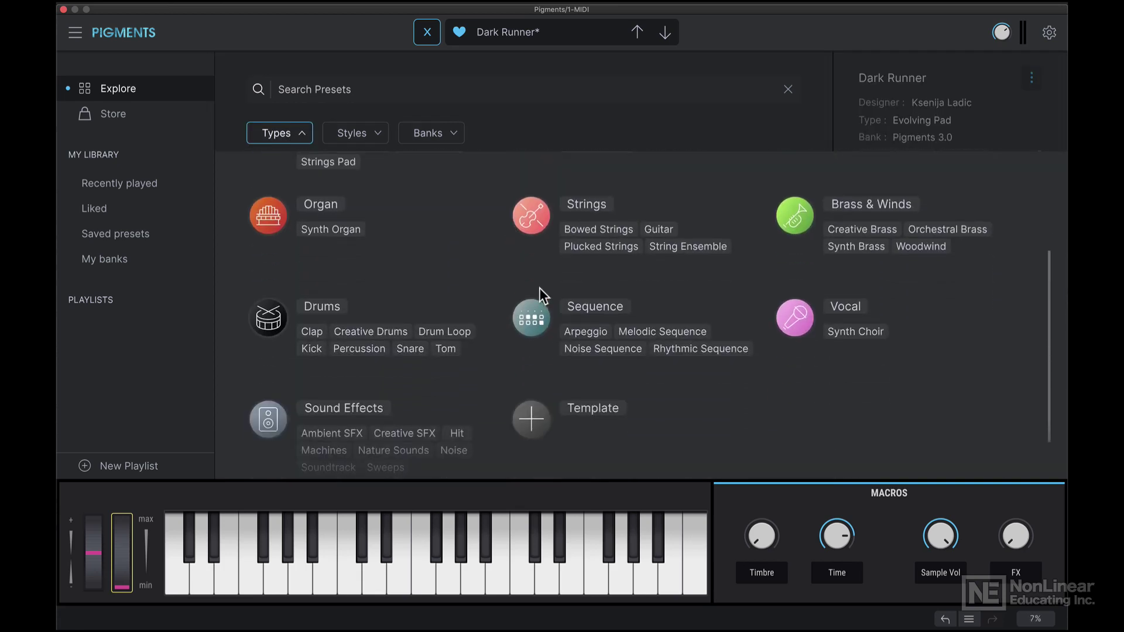
click(601, 306)
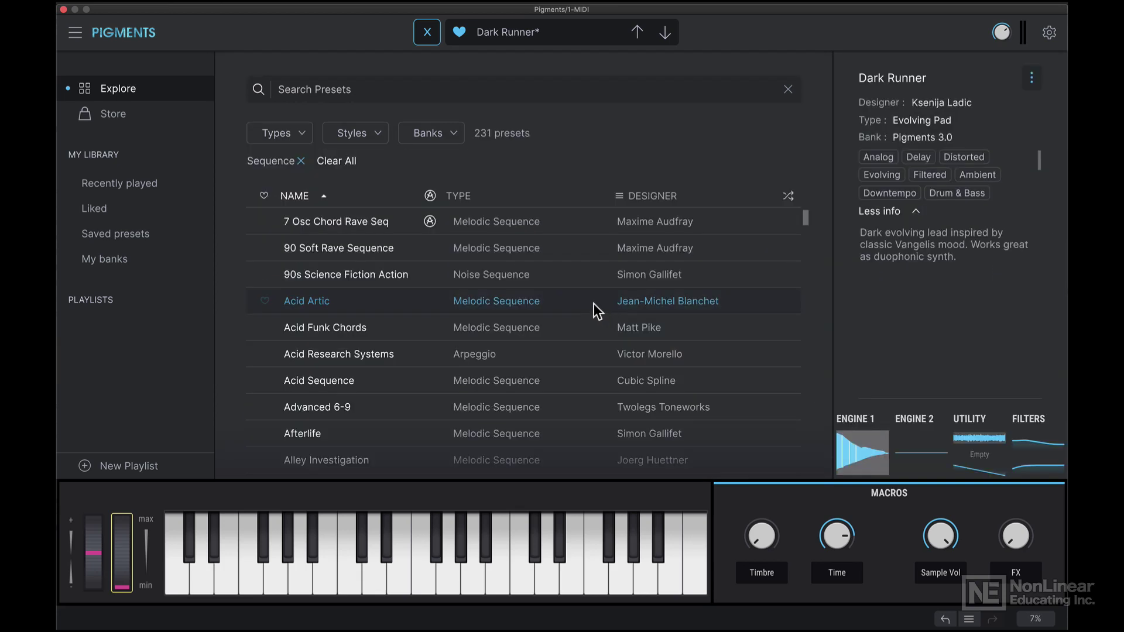
scroll(593, 304, down, 3)
scroll(592, 303, down, 5)
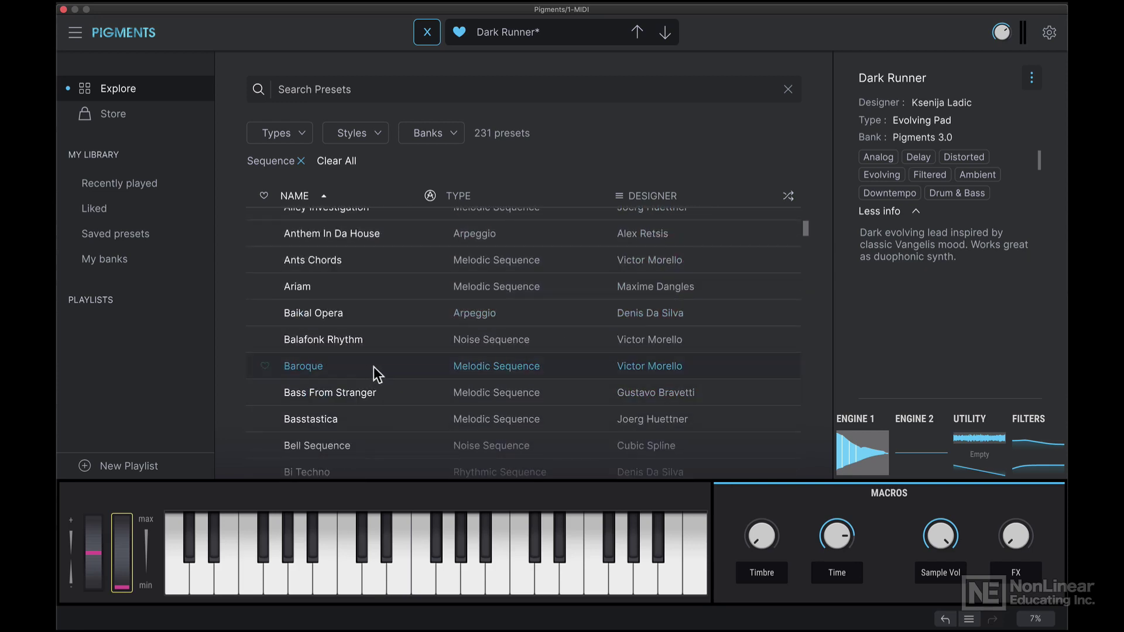
click(374, 366)
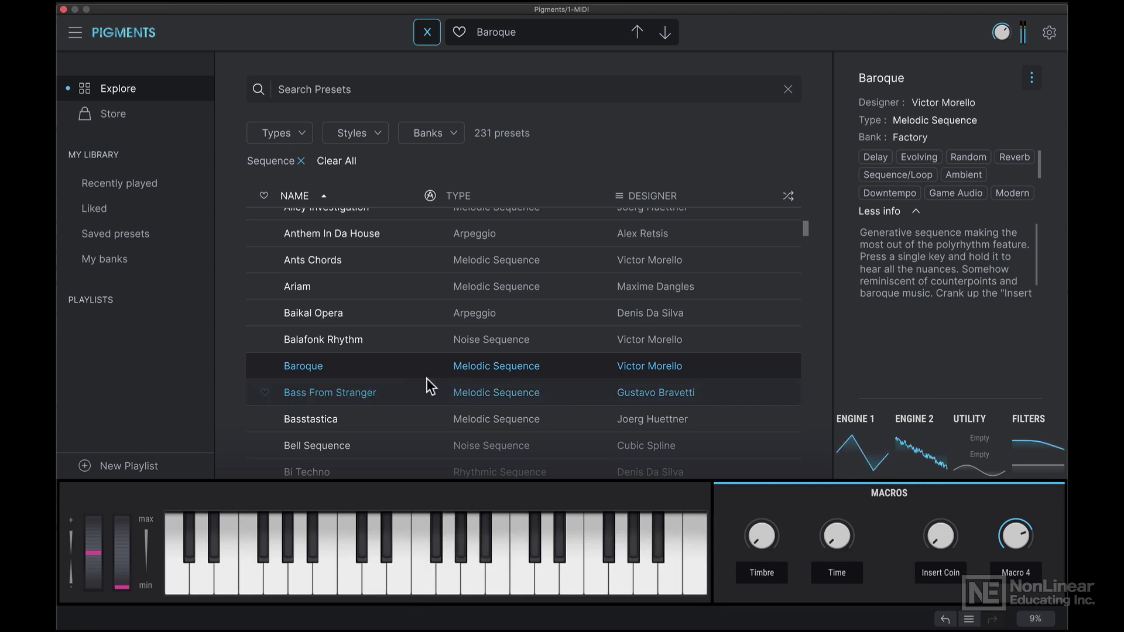
double_click(368, 370)
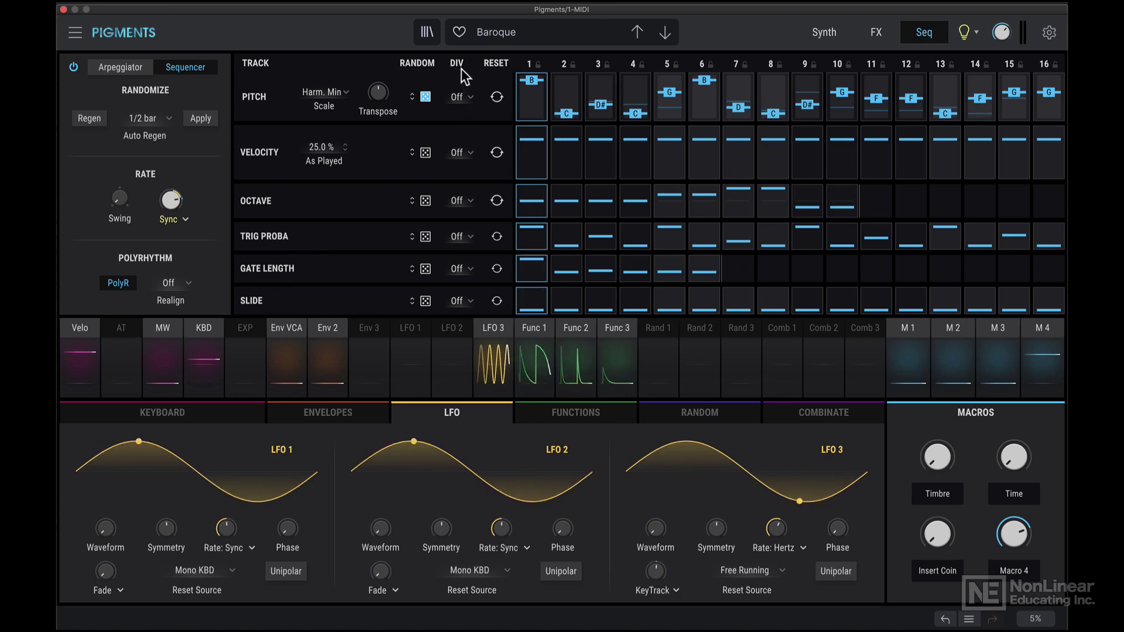
- Set the Slide track's rate divider to /2, then turn on the sound design tips
click(461, 300)
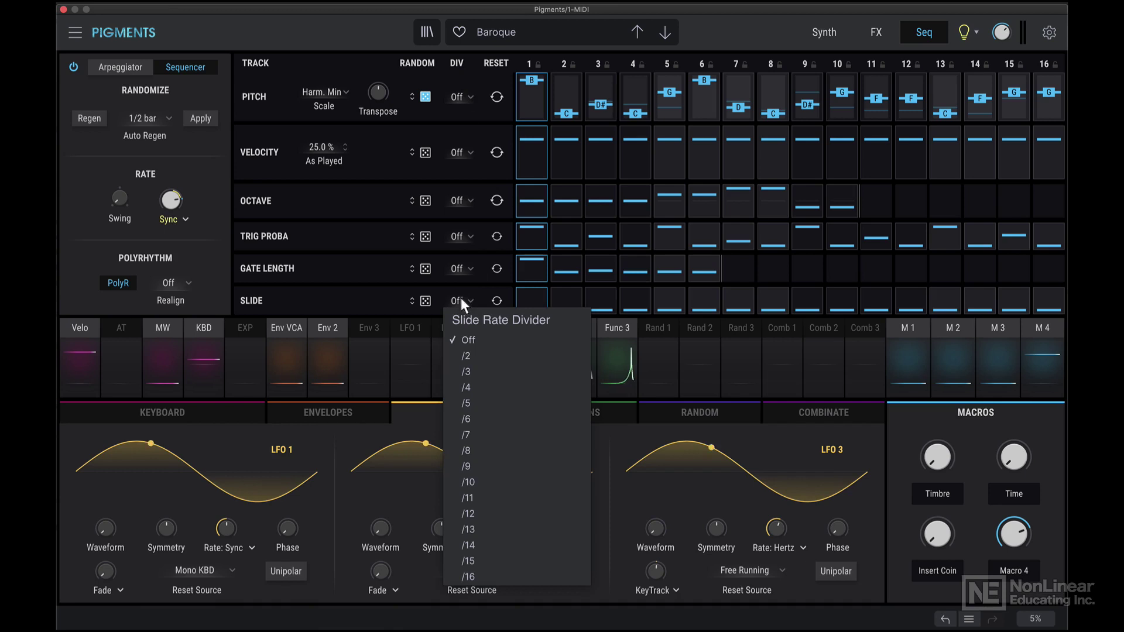
click(475, 353)
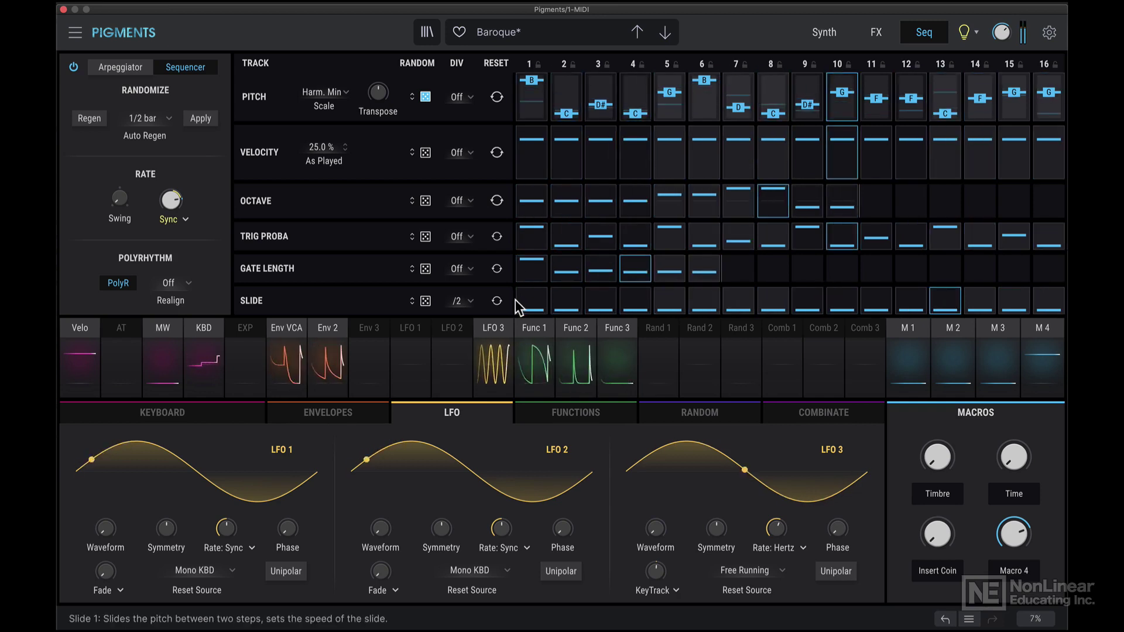
mouse_move(515, 300)
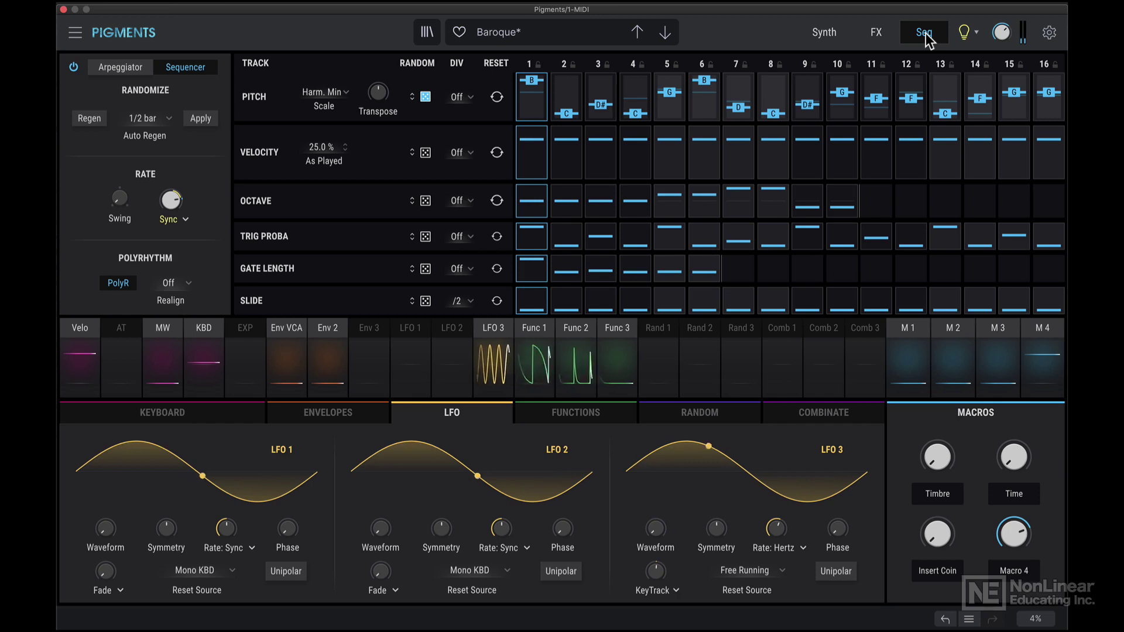
click(962, 33)
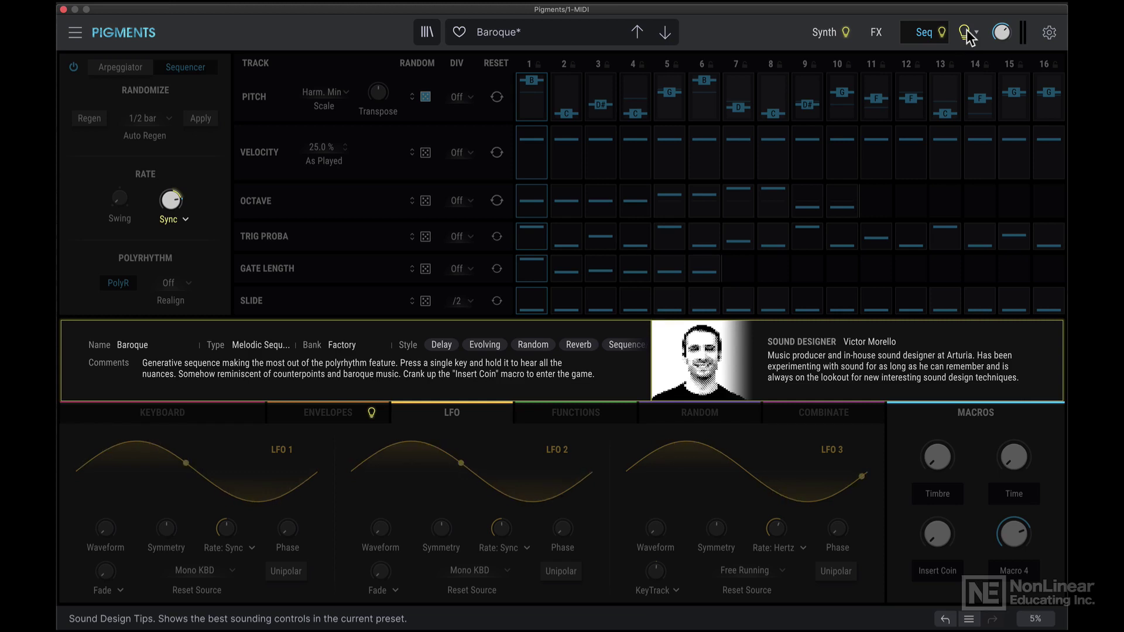
- Turn the sound design tips off and open the global settings at the MIDI controller mappings
click(968, 34)
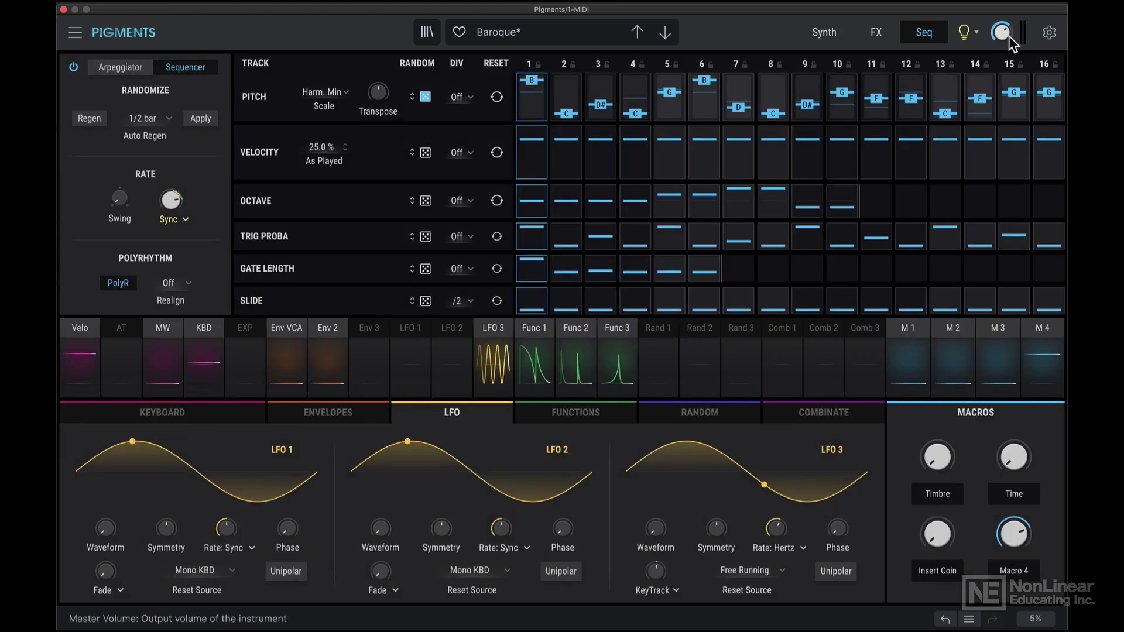
click(991, 35)
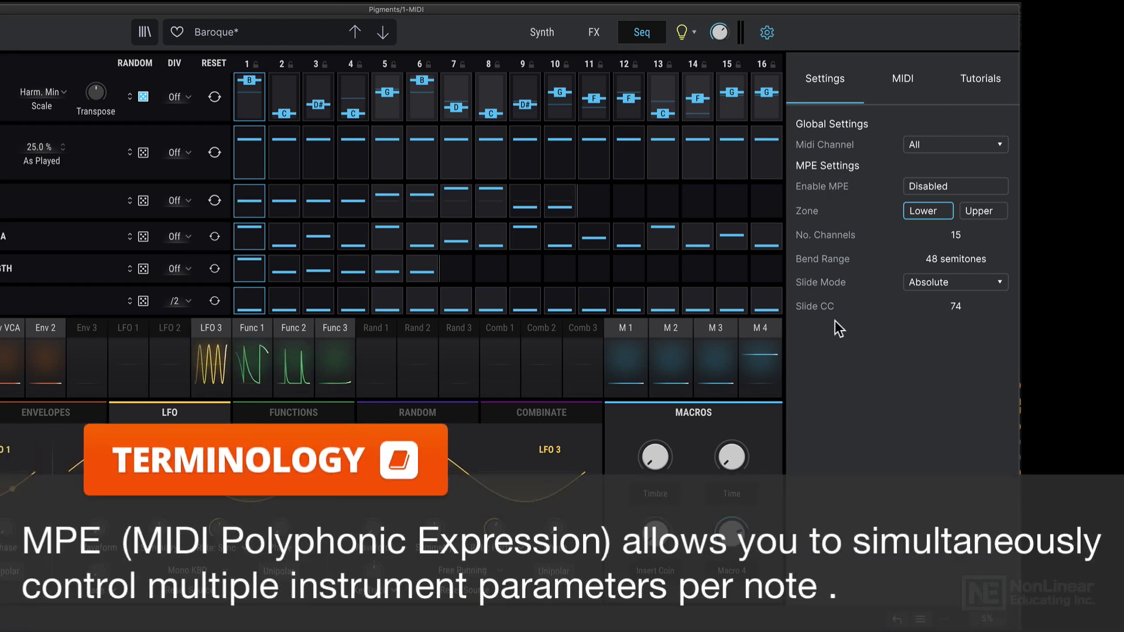
click(901, 75)
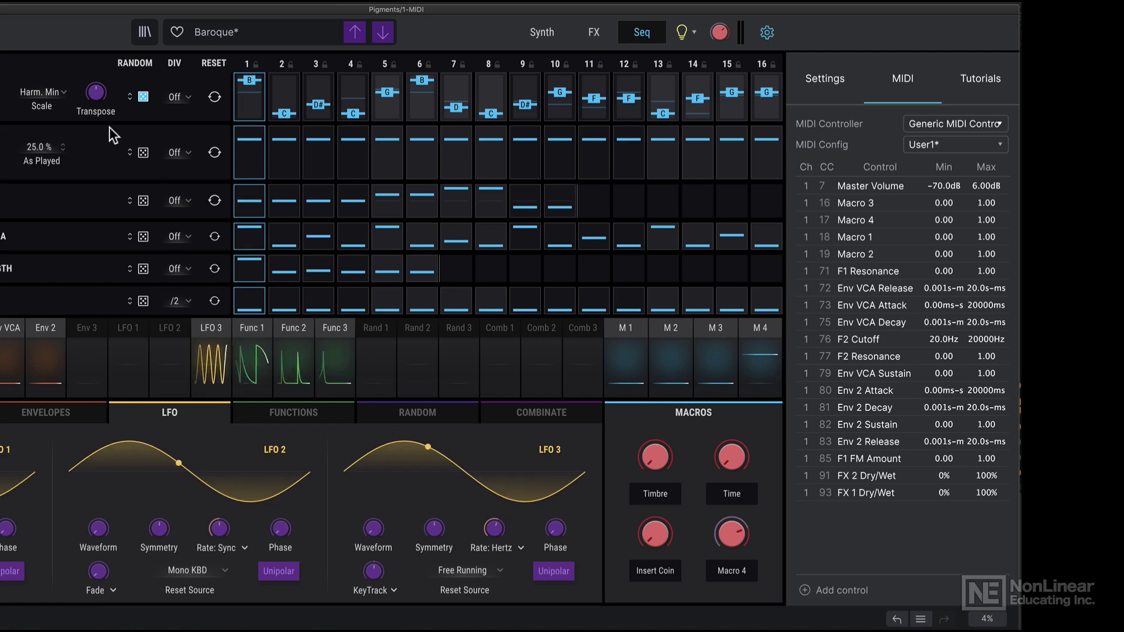
- Learn Transpose to CC 74, delete the Pitch Scale Offset mapping, and show the Tutorials list
mouse_move(96, 93)
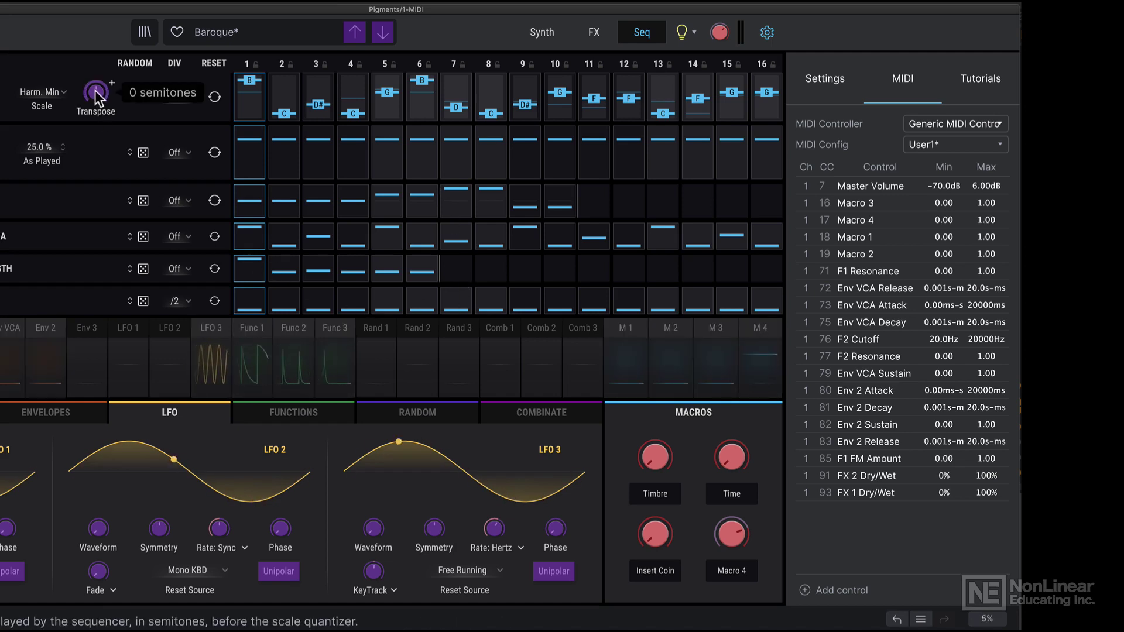
click(95, 90)
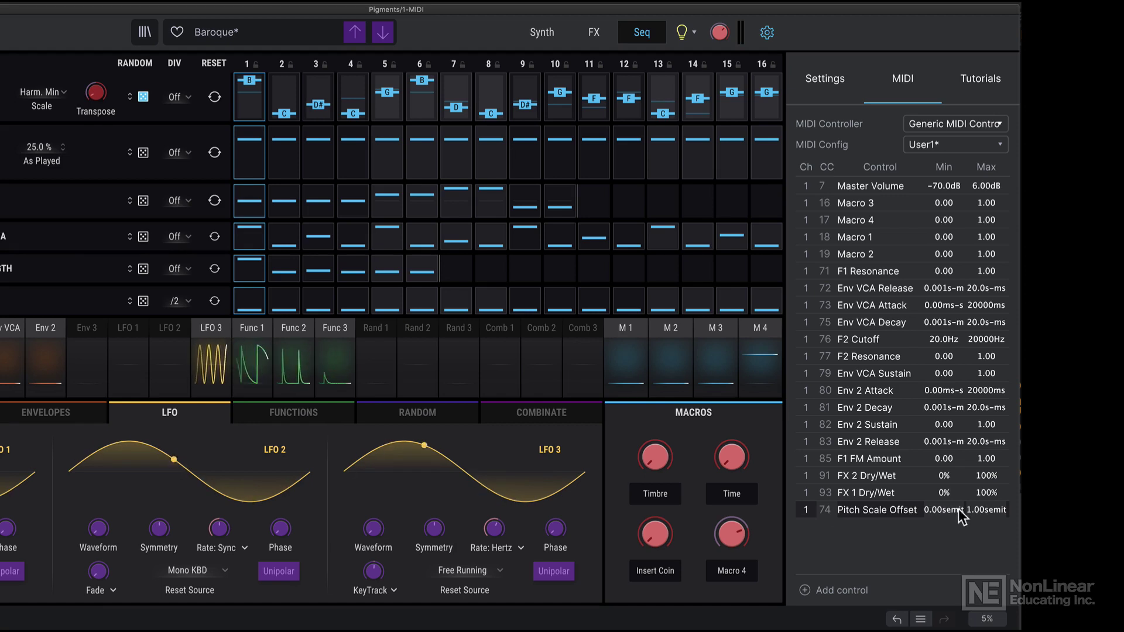
right_click(879, 518)
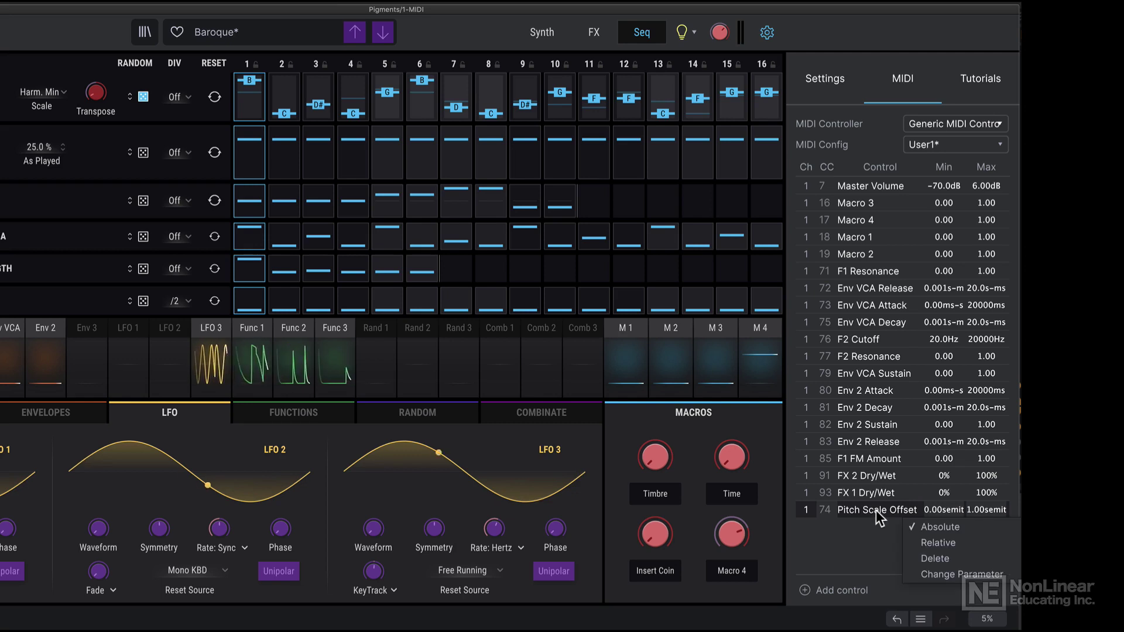
click(936, 557)
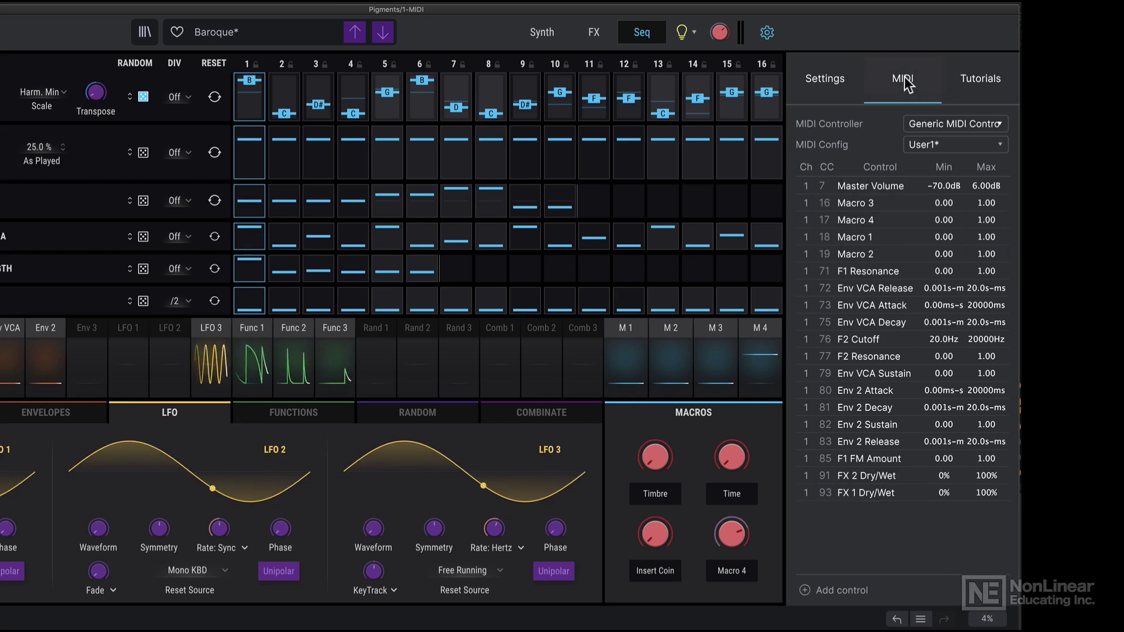
click(988, 79)
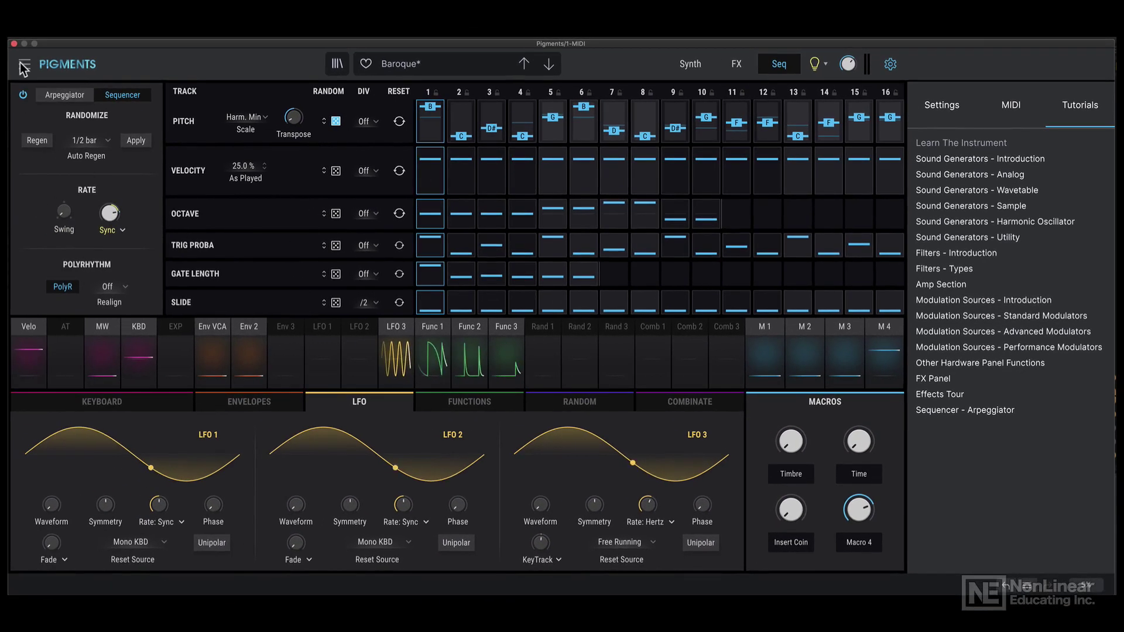
- Open and dismiss the main menu, then close the settings and tutorials side panel
click(24, 64)
mouse_move(57, 173)
key(Escape)
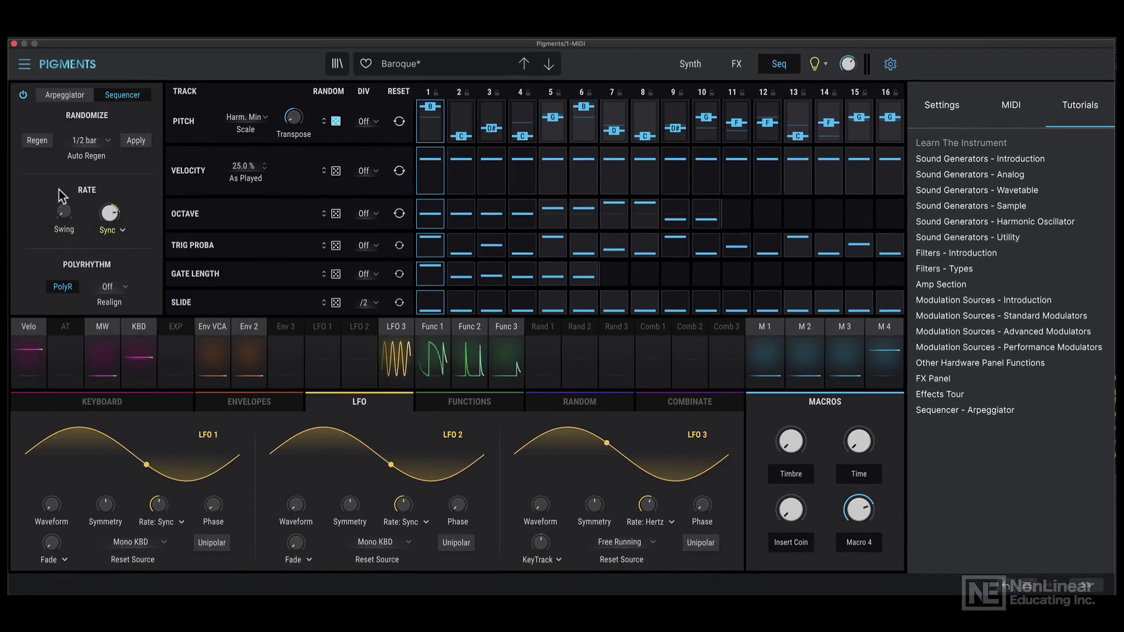
click(889, 64)
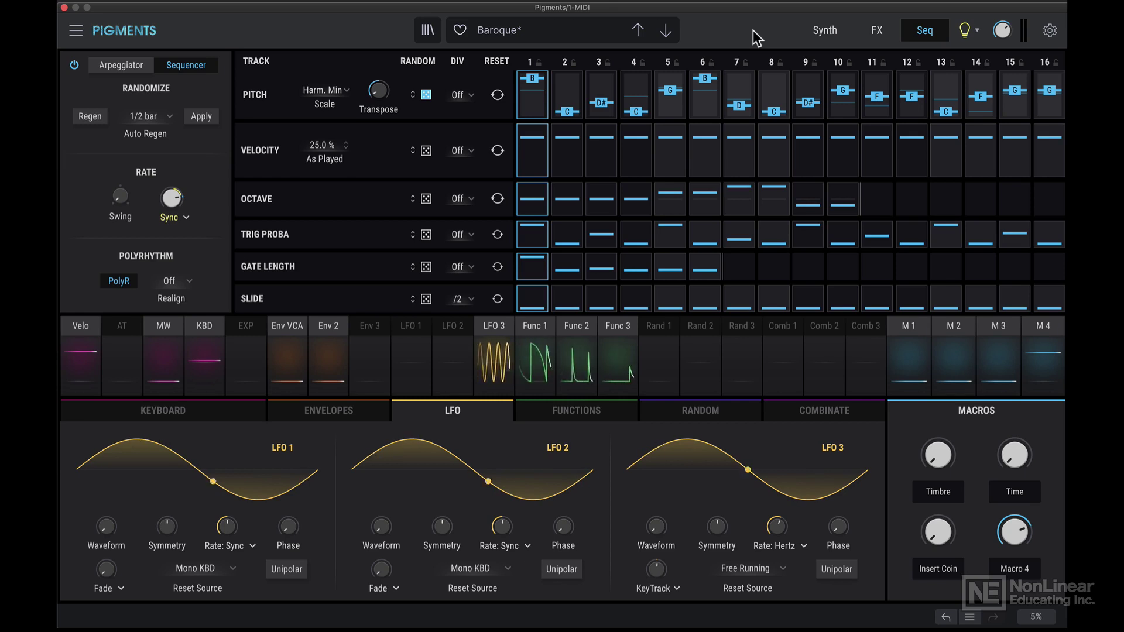
- Cycle through the Synth, FX and Sequencer pages, finishing on Baroque's Synth page
click(826, 29)
click(878, 31)
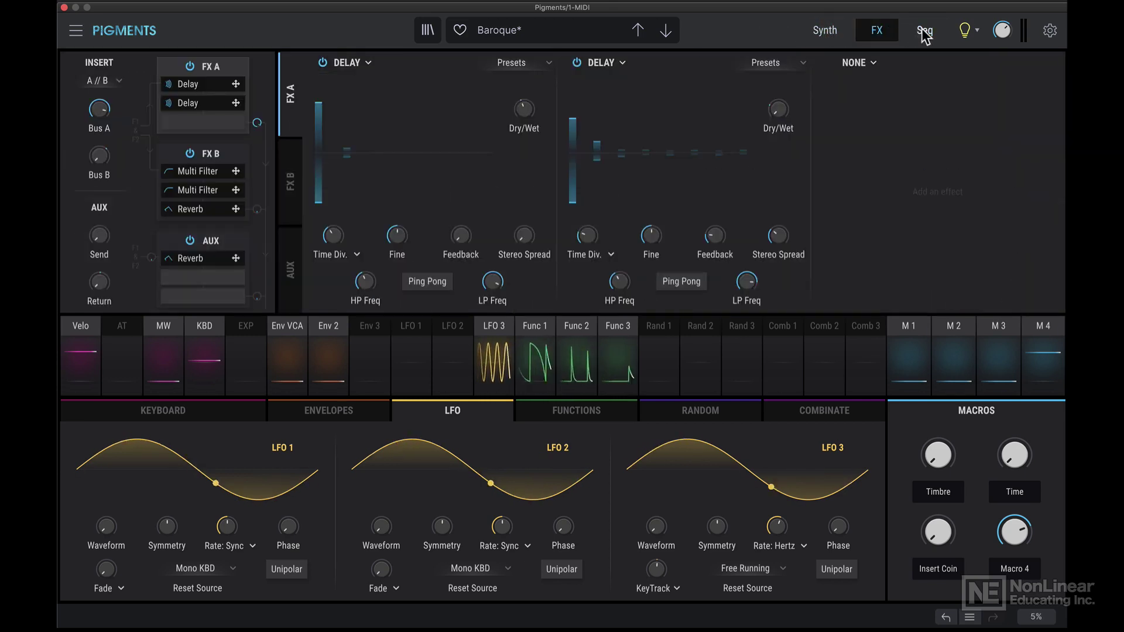
click(925, 32)
click(877, 30)
click(831, 34)
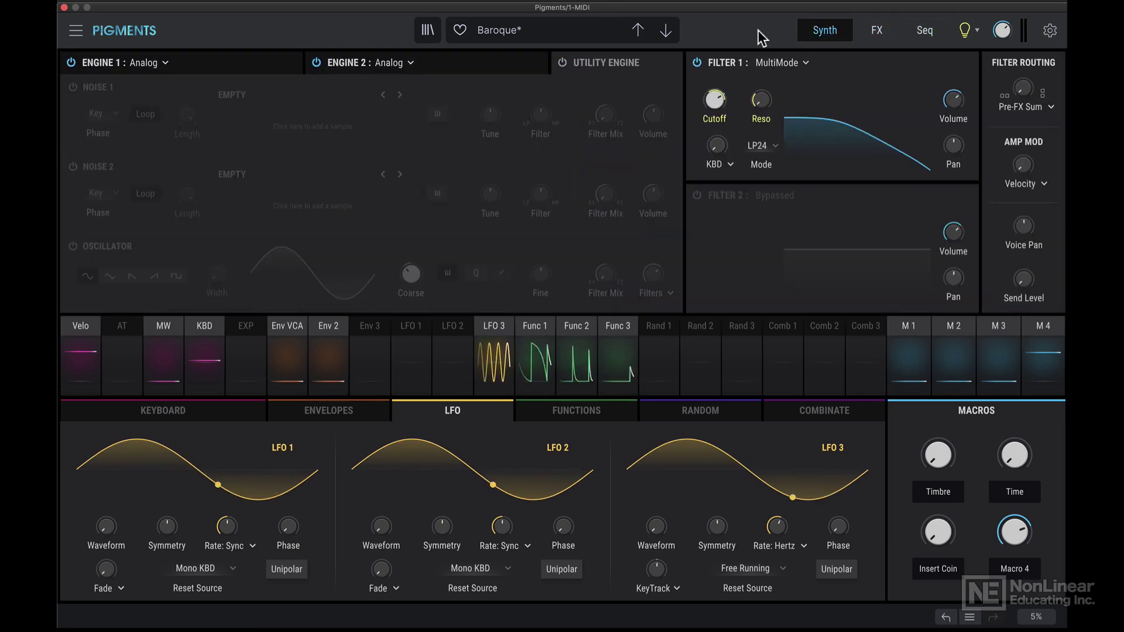